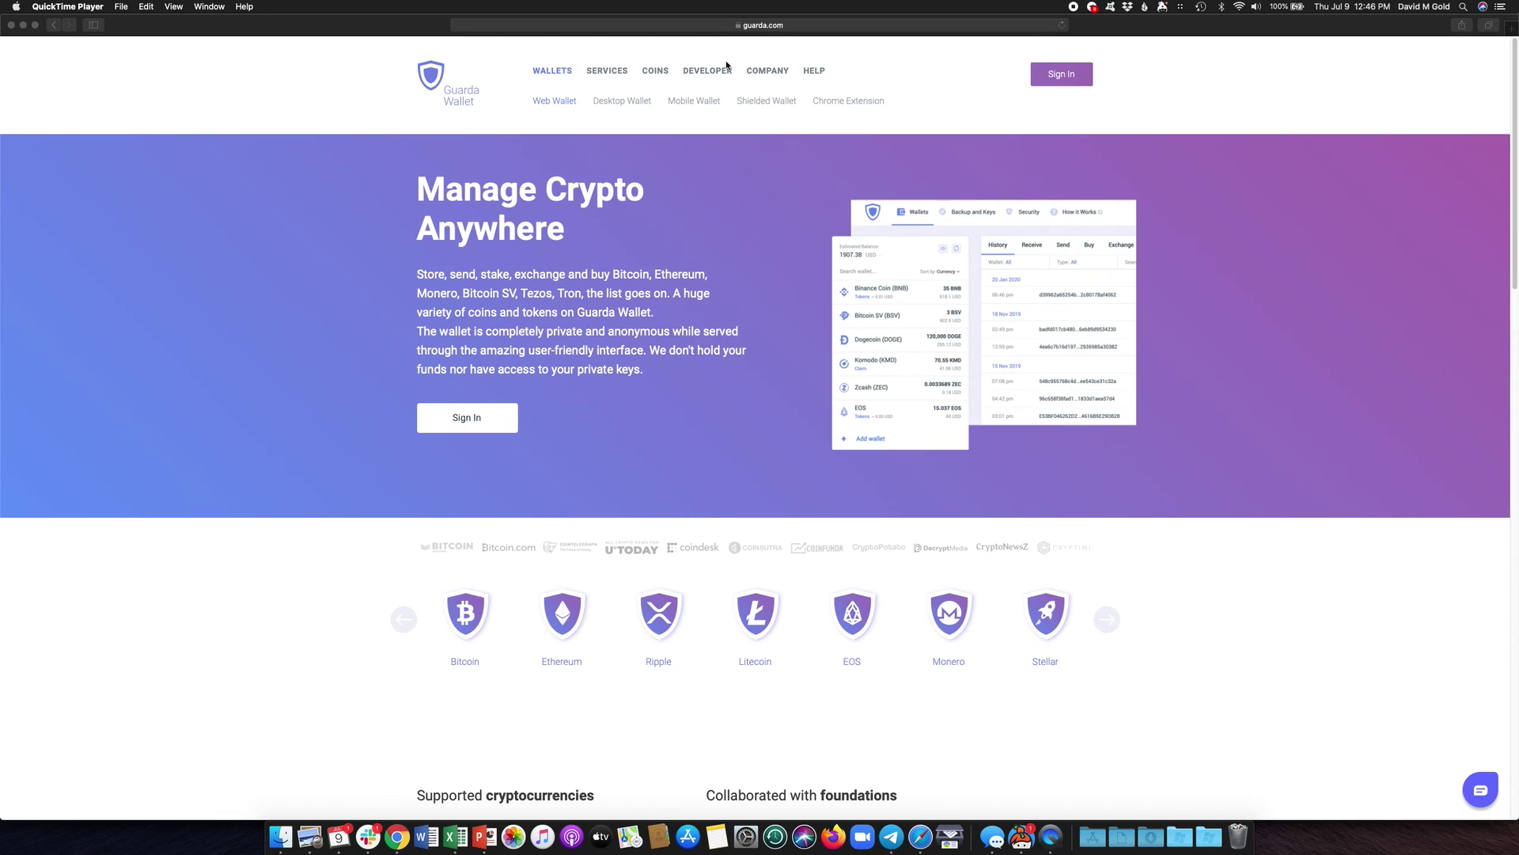
- Start a new Guarda wallet and fill both password fields with Safari's suggested strong password
{"action": "left_click", "coordinate": [766, 30]}
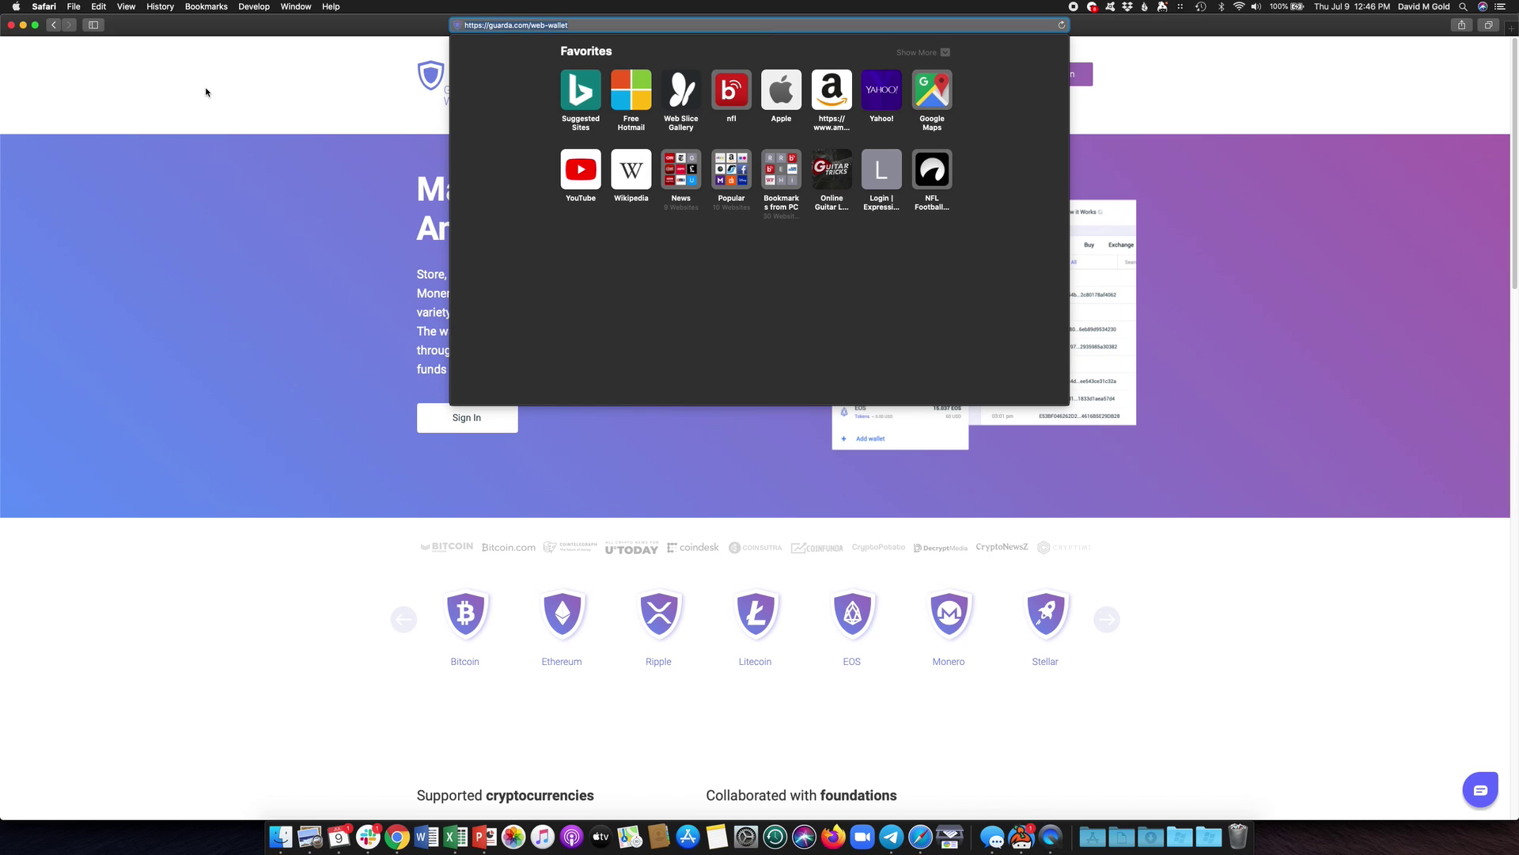
{"action": "left_click", "coordinate": [205, 89]}
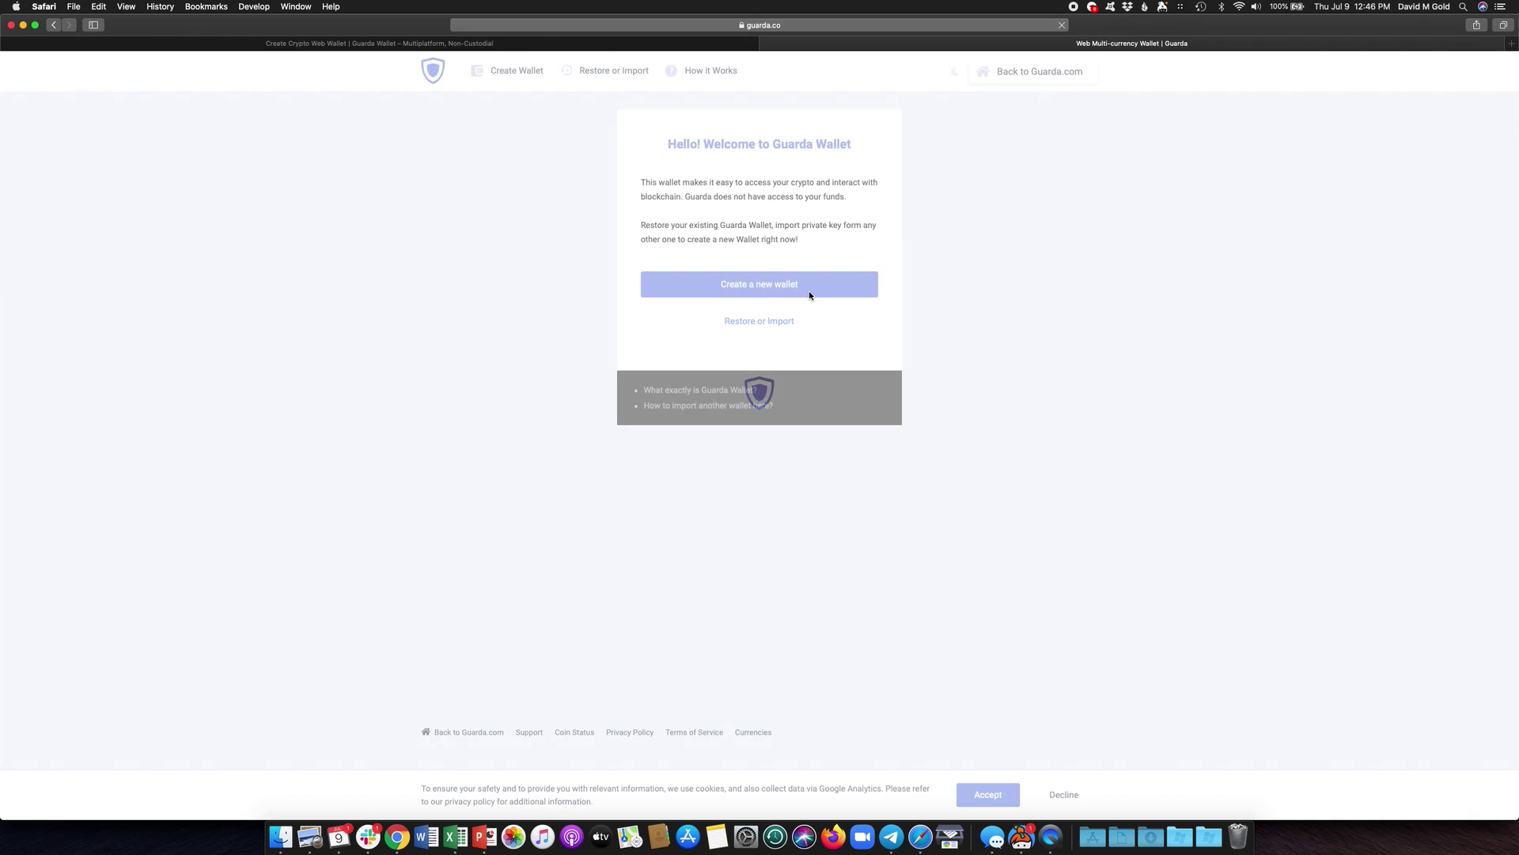
{"action": "left_click", "coordinate": [714, 286]}
{"action": "left_click", "coordinate": [685, 244]}
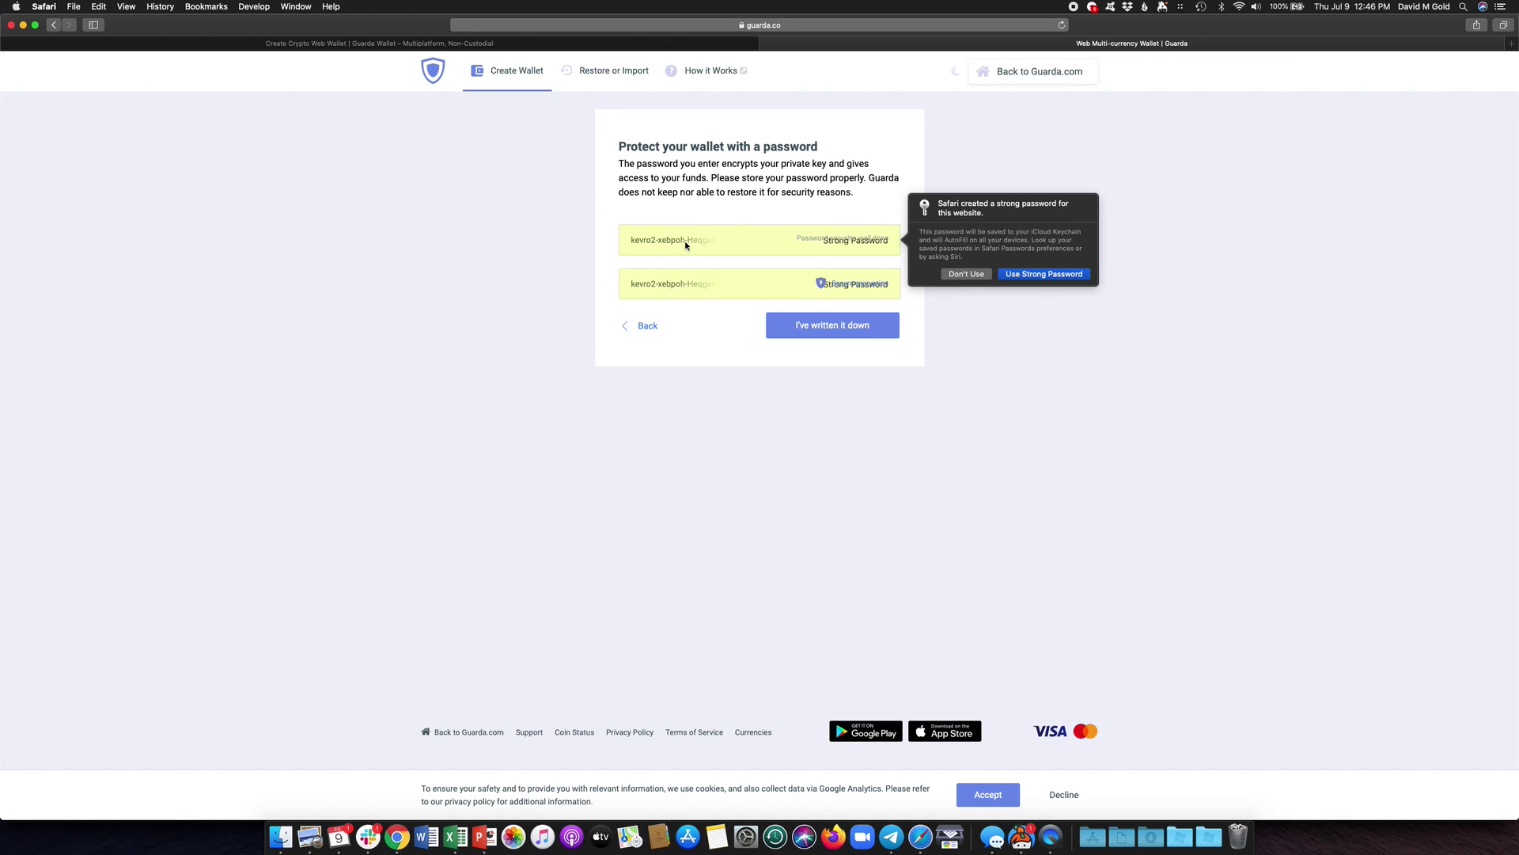
{"action": "left_click", "coordinate": [1039, 276]}
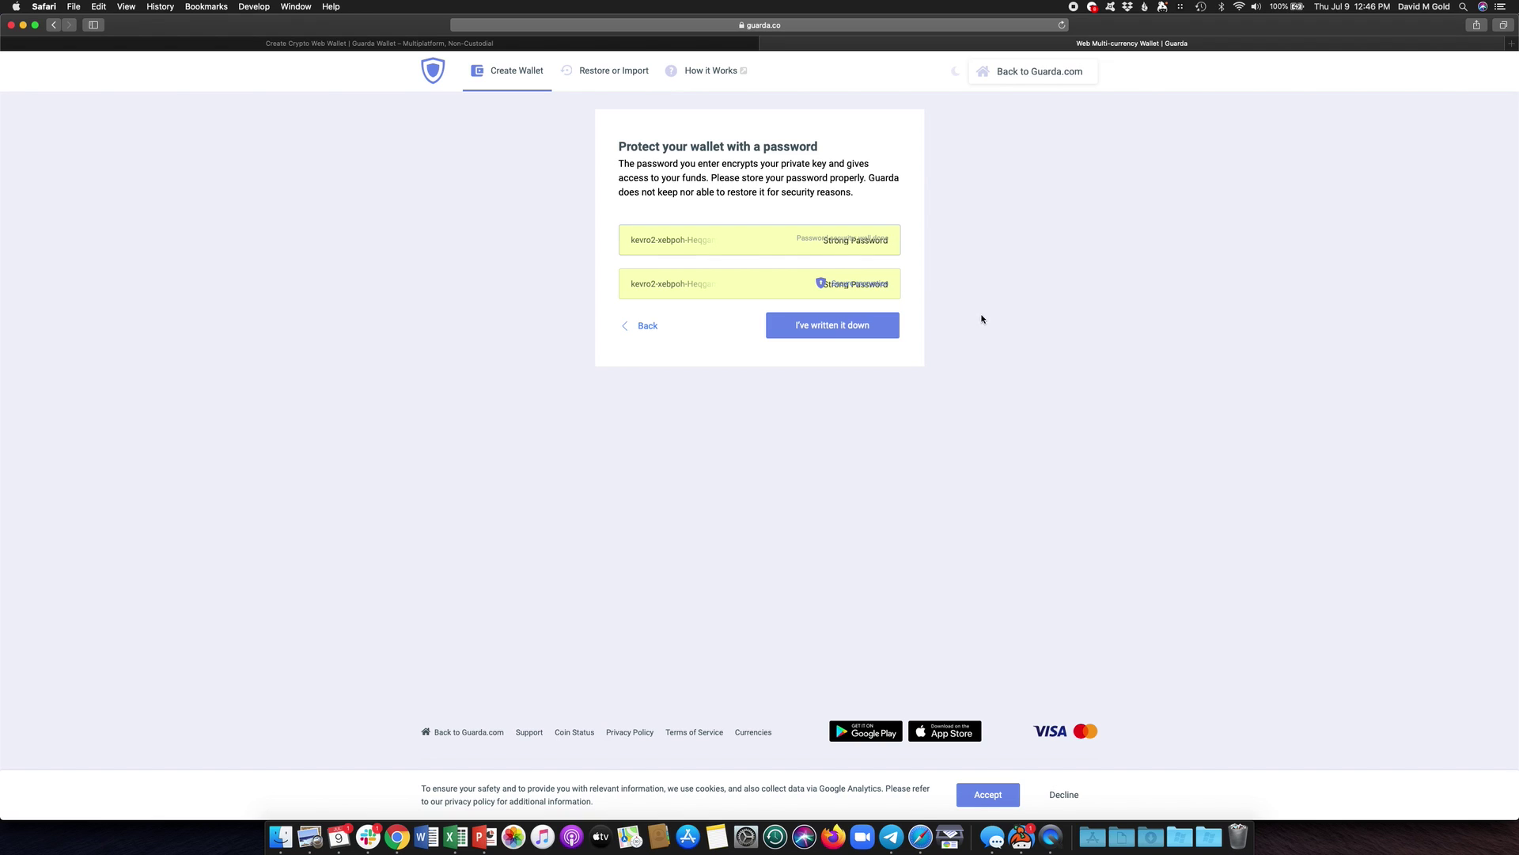
- Confirm the password has been written down so Guarda generates the wallets
{"action": "left_click", "coordinate": [838, 326]}
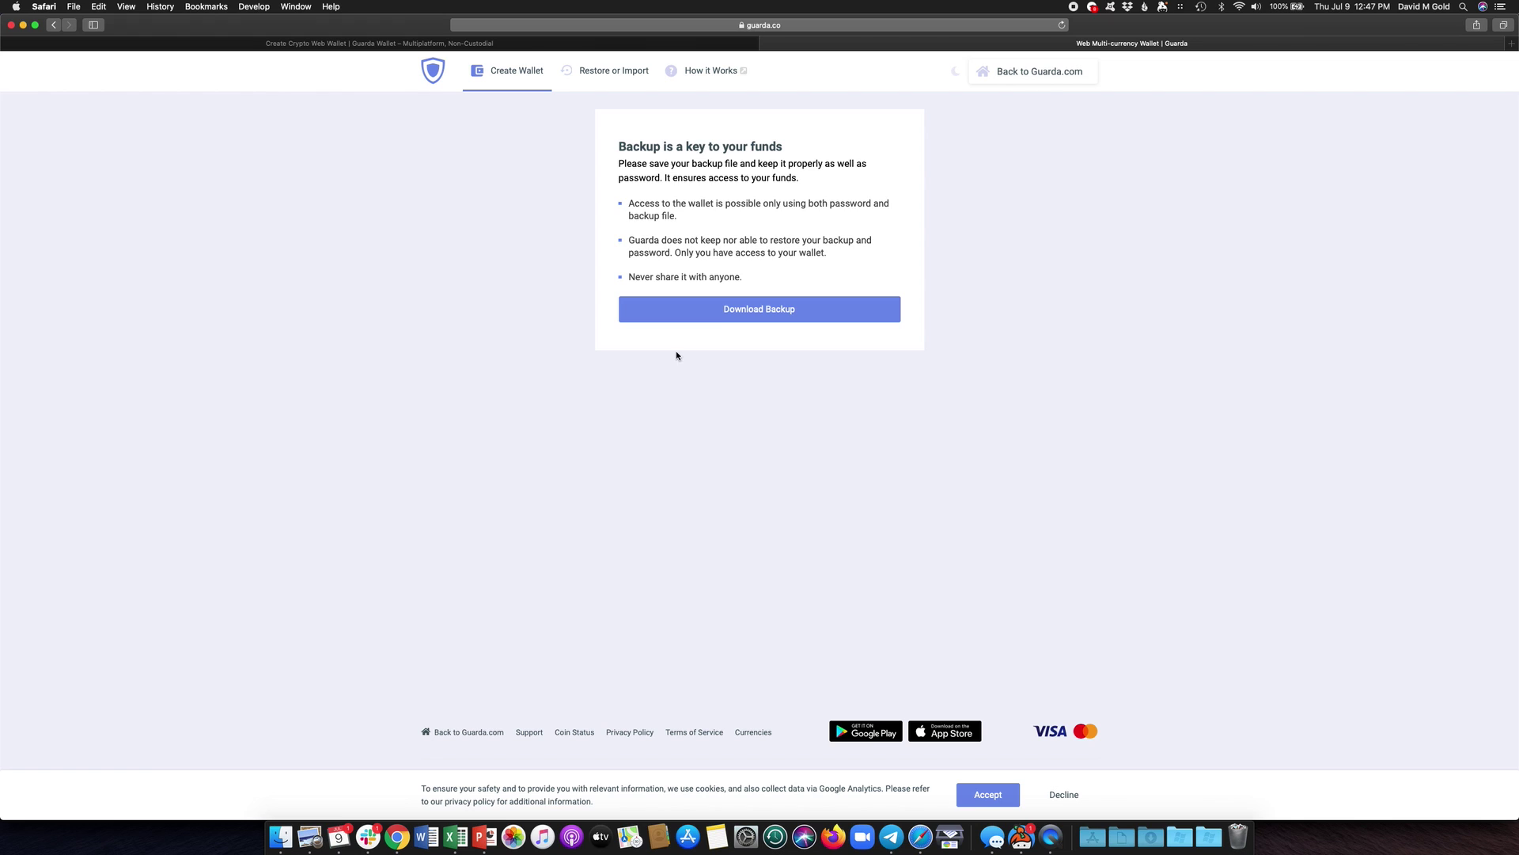
- Download and allow the wallet backup file, then open the FIO addresses card
{"action": "left_click", "coordinate": [723, 313]}
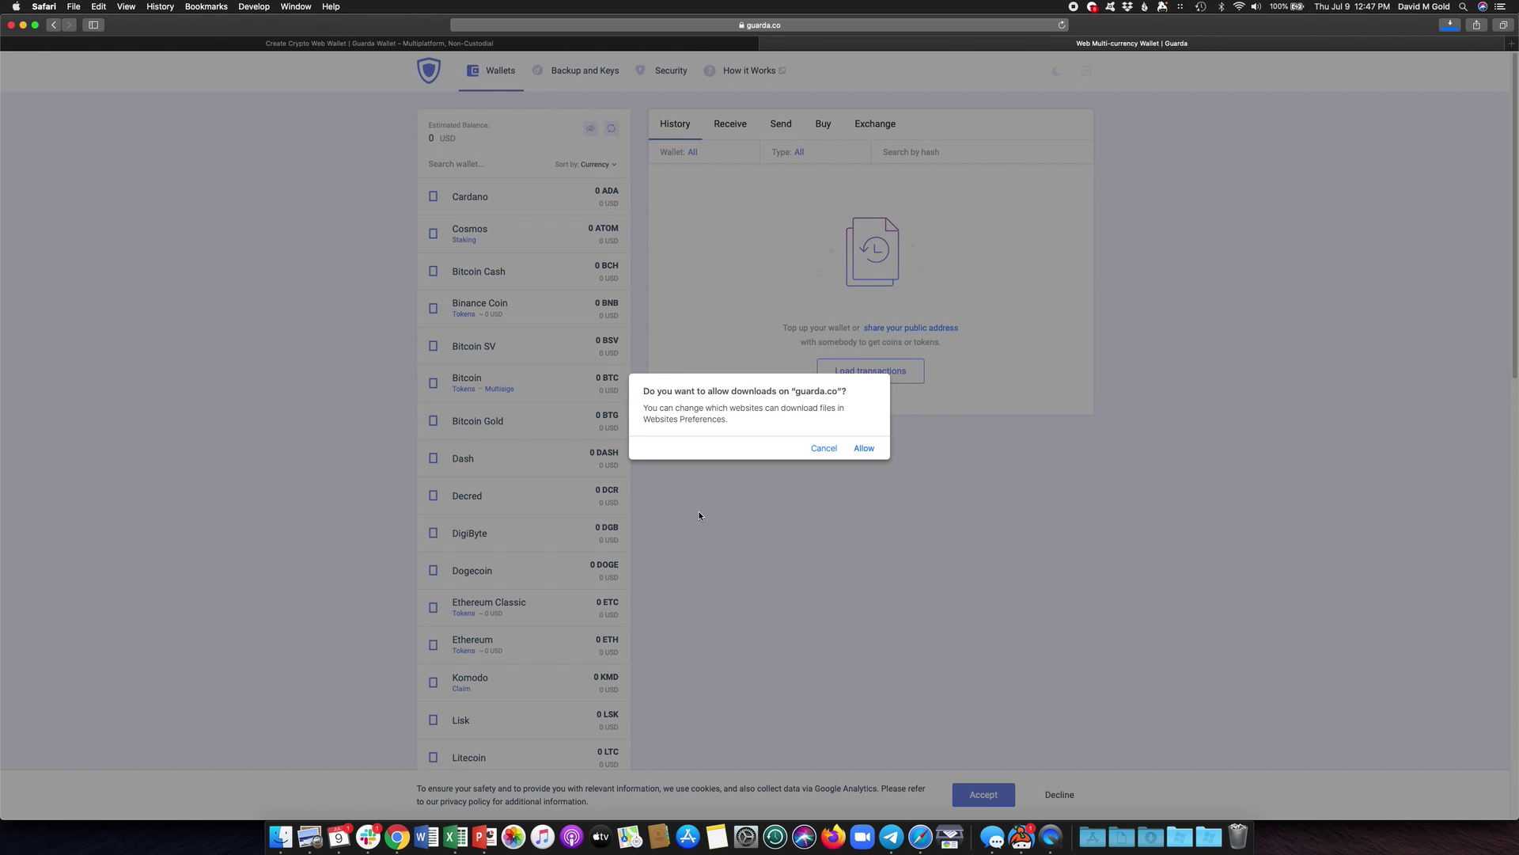
{"action": "left_click", "coordinate": [862, 448]}
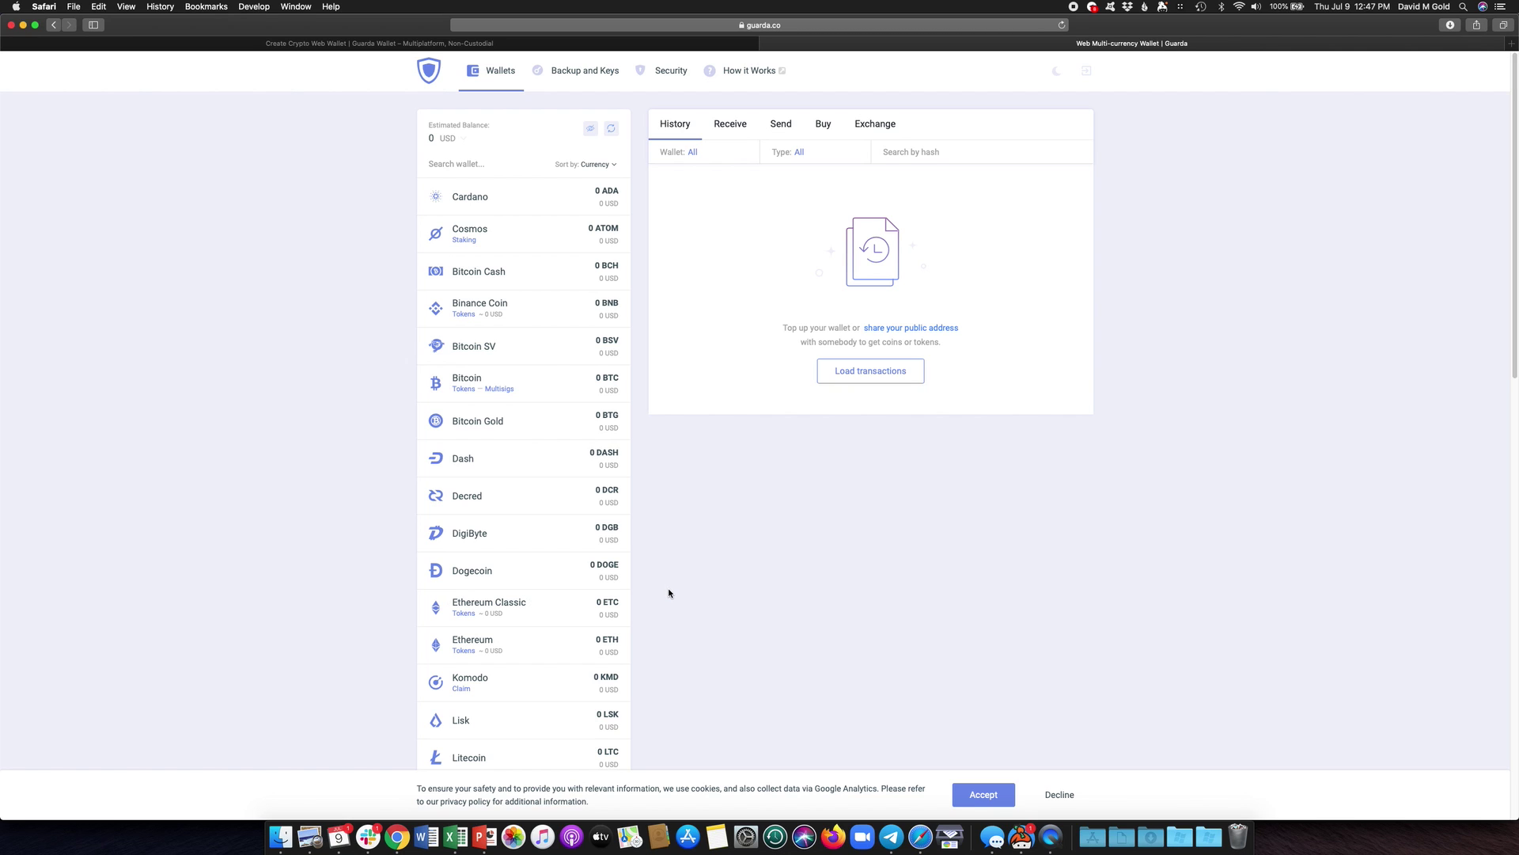
{"action": "scroll", "coordinate": [669, 593], "scroll_direction": "down", "scroll_amount": 7}
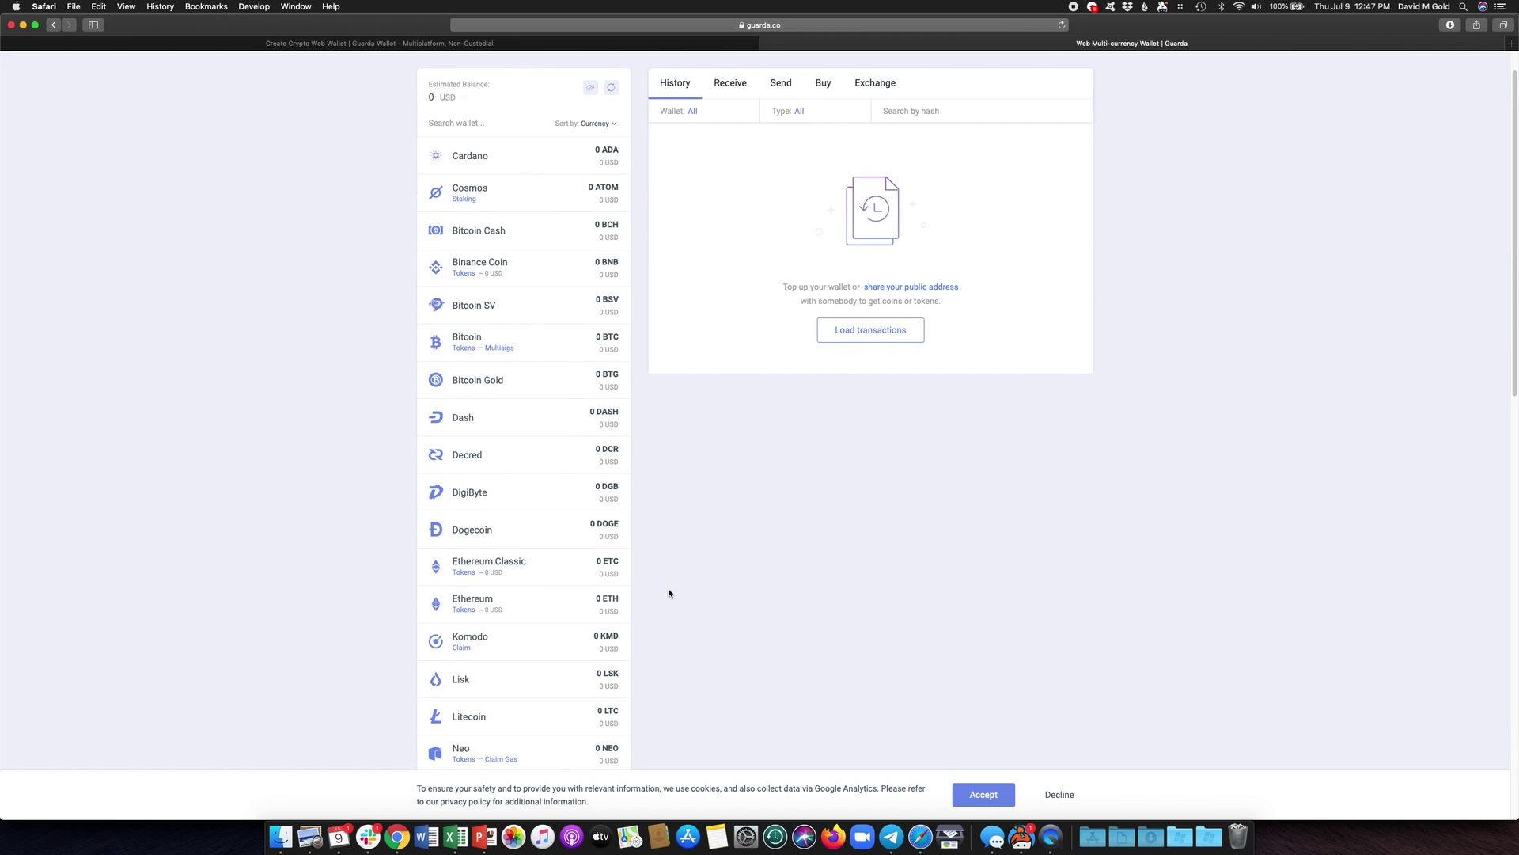
{"action": "scroll", "coordinate": [669, 593], "scroll_direction": "down", "scroll_amount": 8}
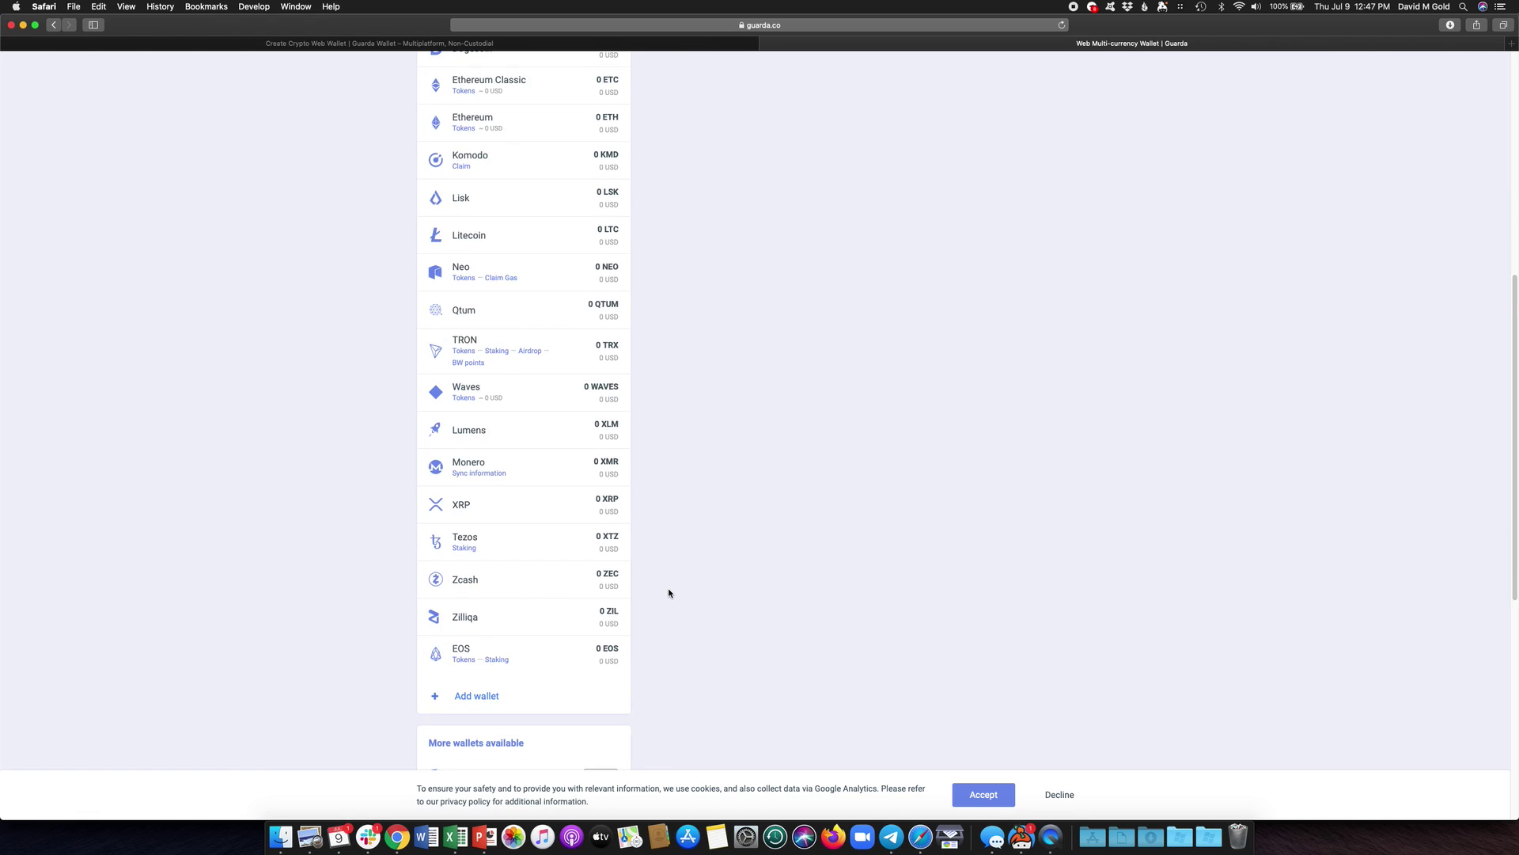
{"action": "scroll", "coordinate": [669, 593], "scroll_direction": "down", "scroll_amount": 6}
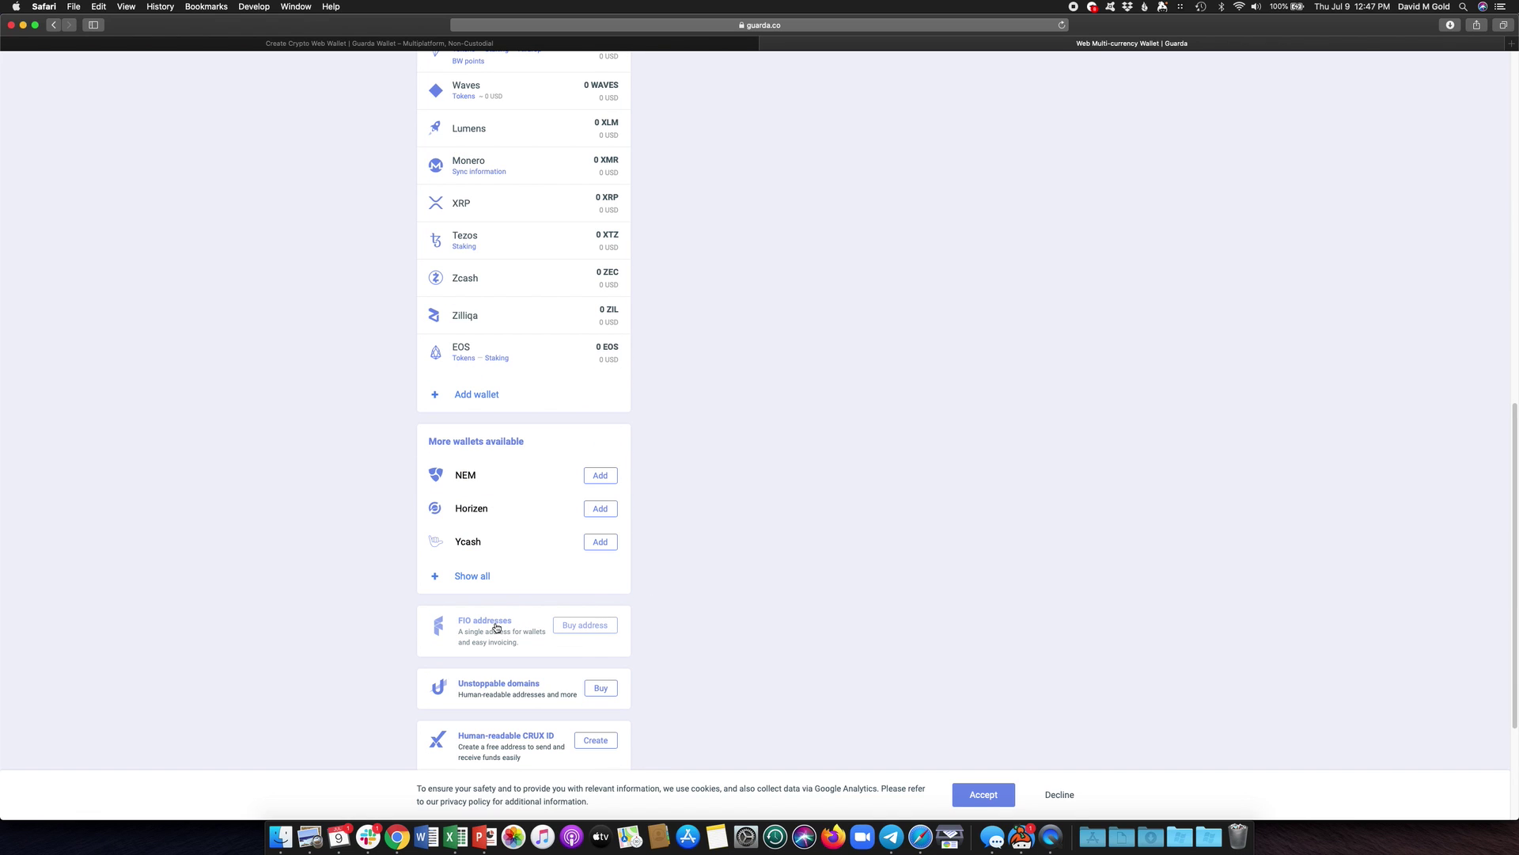
{"action": "left_click", "coordinate": [496, 628]}
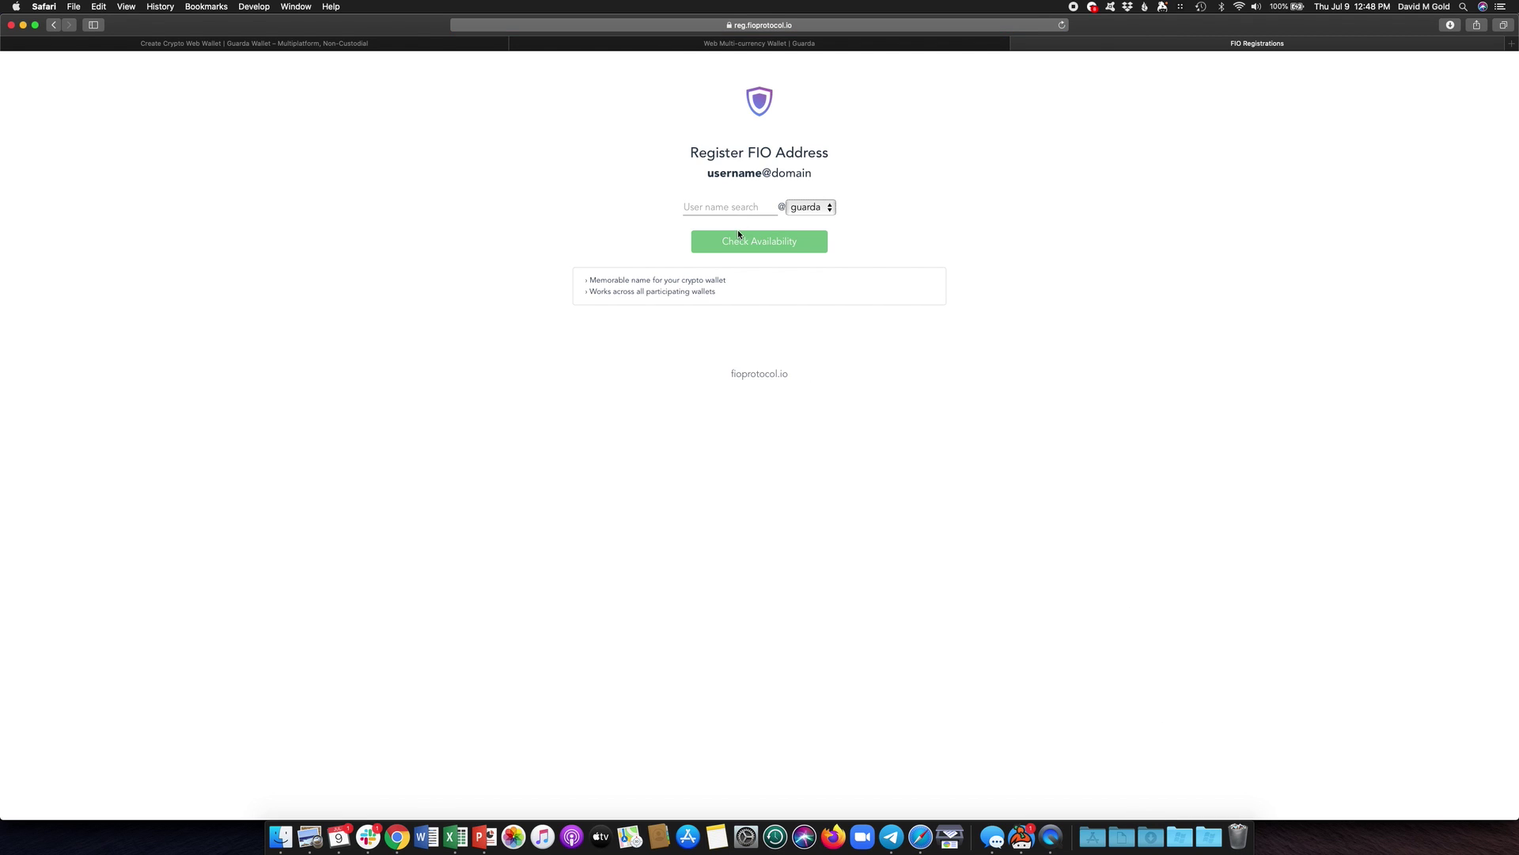
- Search username test5, confirm test5@guarda is available, and start registering it
{"action": "left_click", "coordinate": [737, 202]}
{"action": "type", "text": "t"}
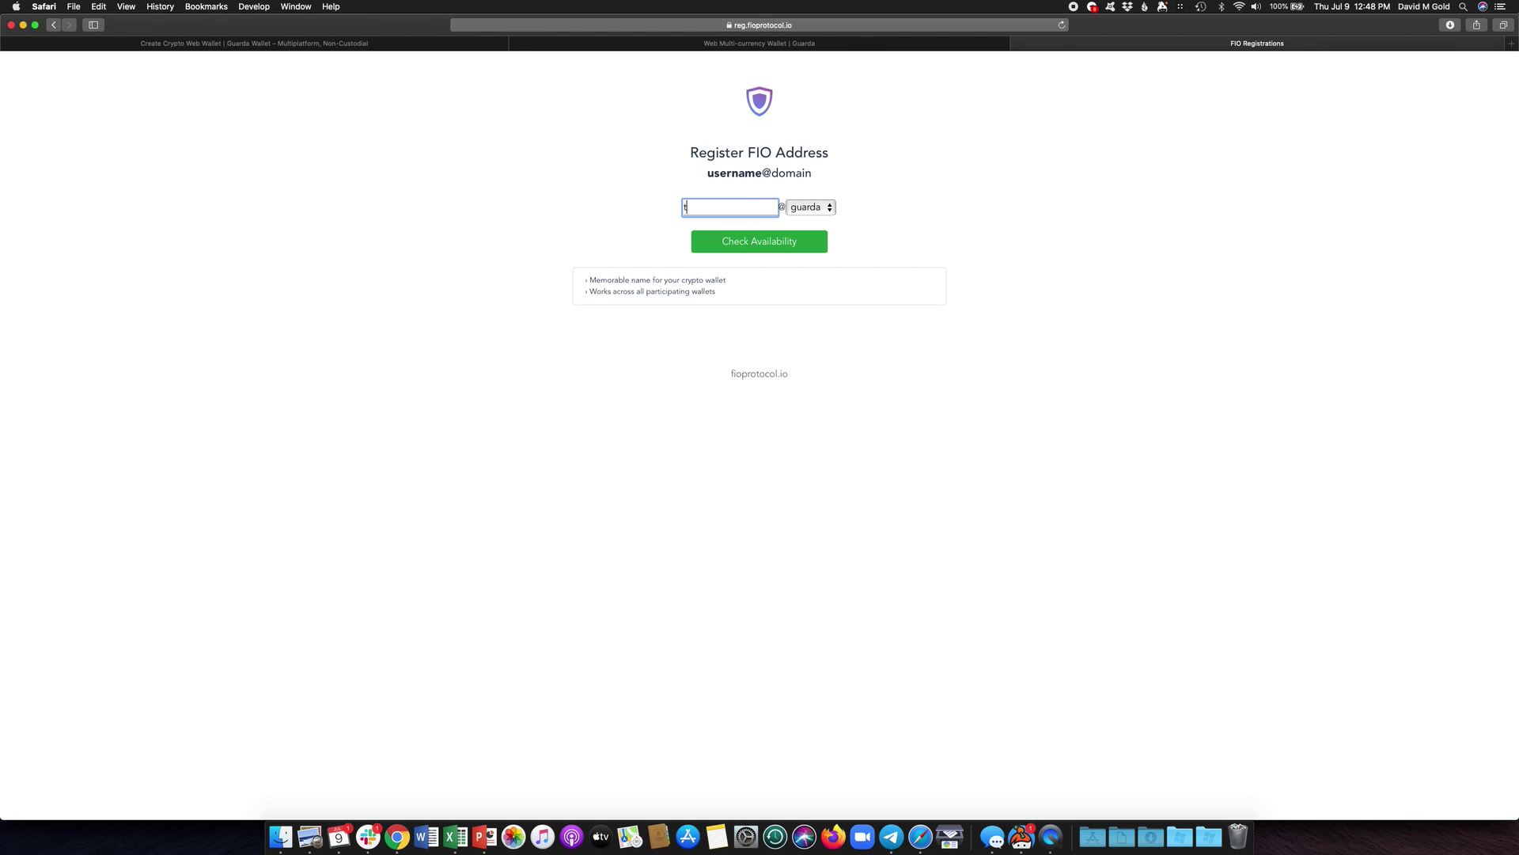
{"action": "type", "text": "est5"}
{"action": "left_click", "coordinate": [721, 243]}
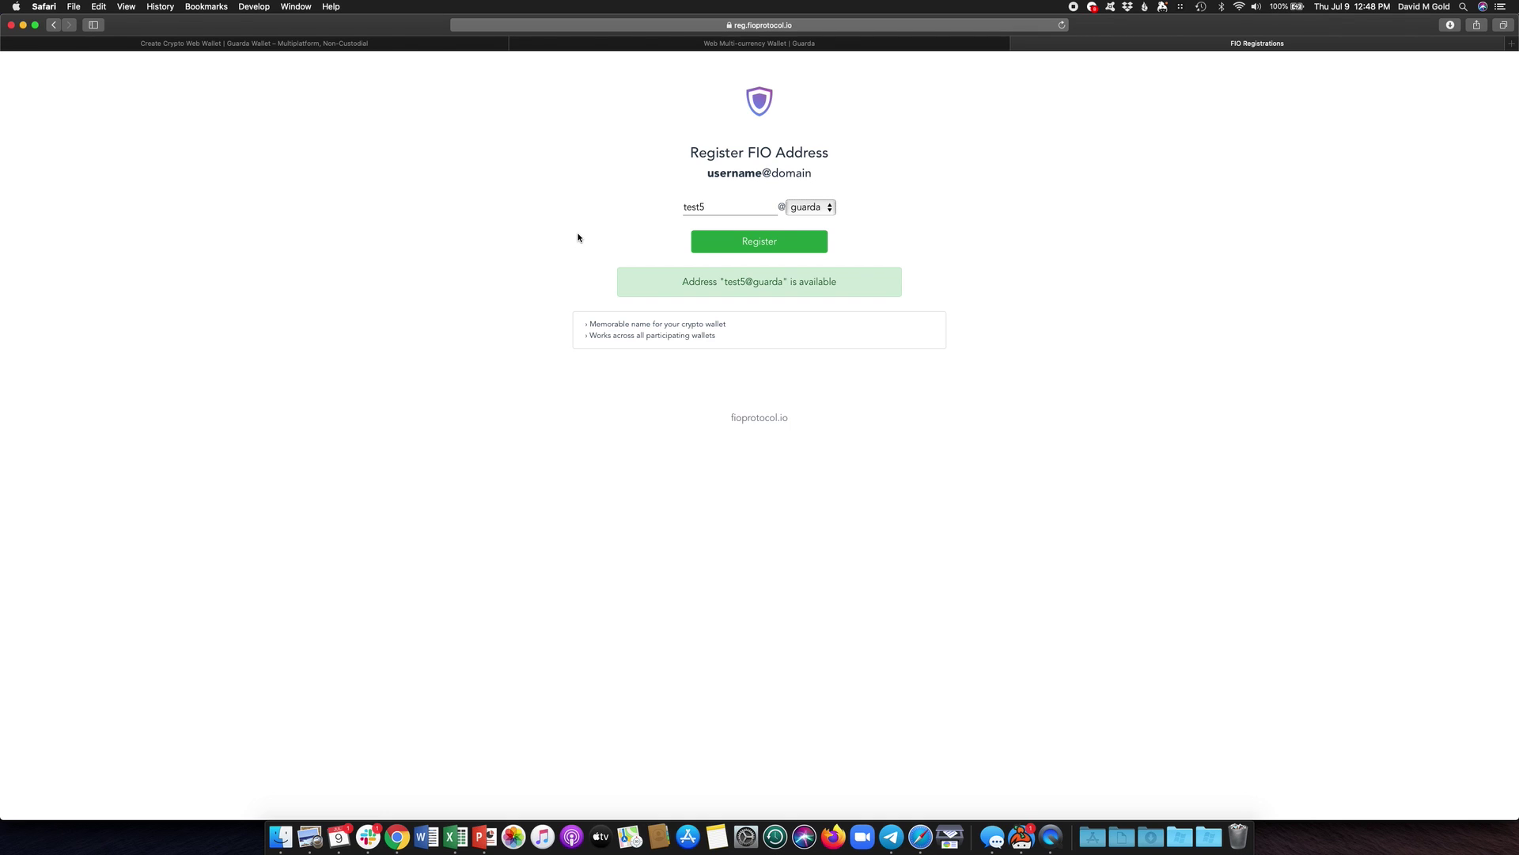
{"action": "left_click", "coordinate": [736, 244]}
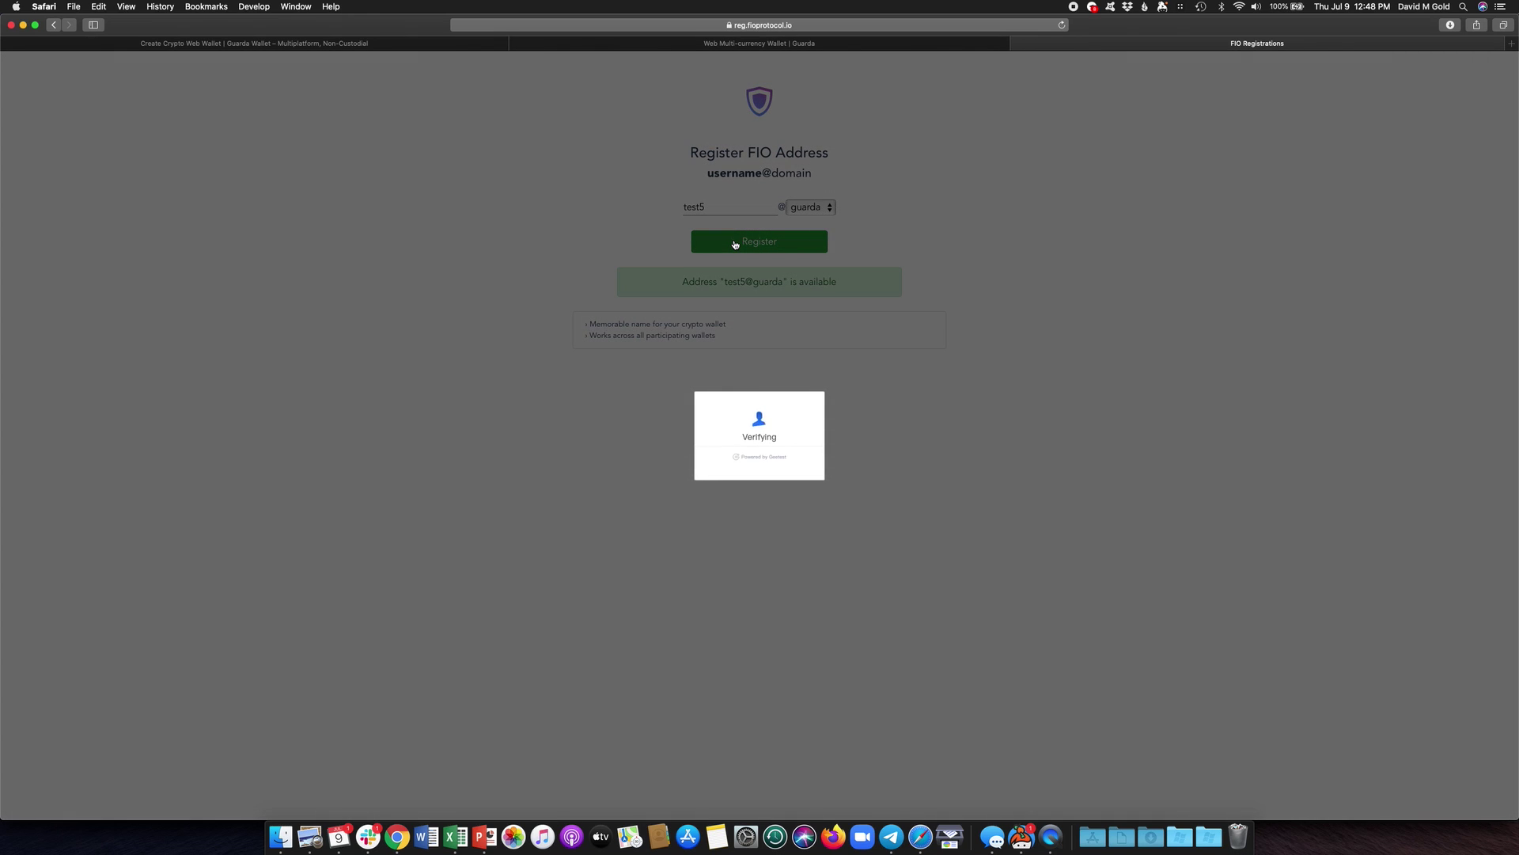
- Solve the slider captcha to finish registering test5@guarda and highlight its Prior Registrations entry
{"action": "left_click_drag", "start_coordinate": [698, 471], "coordinate": [764, 475]}
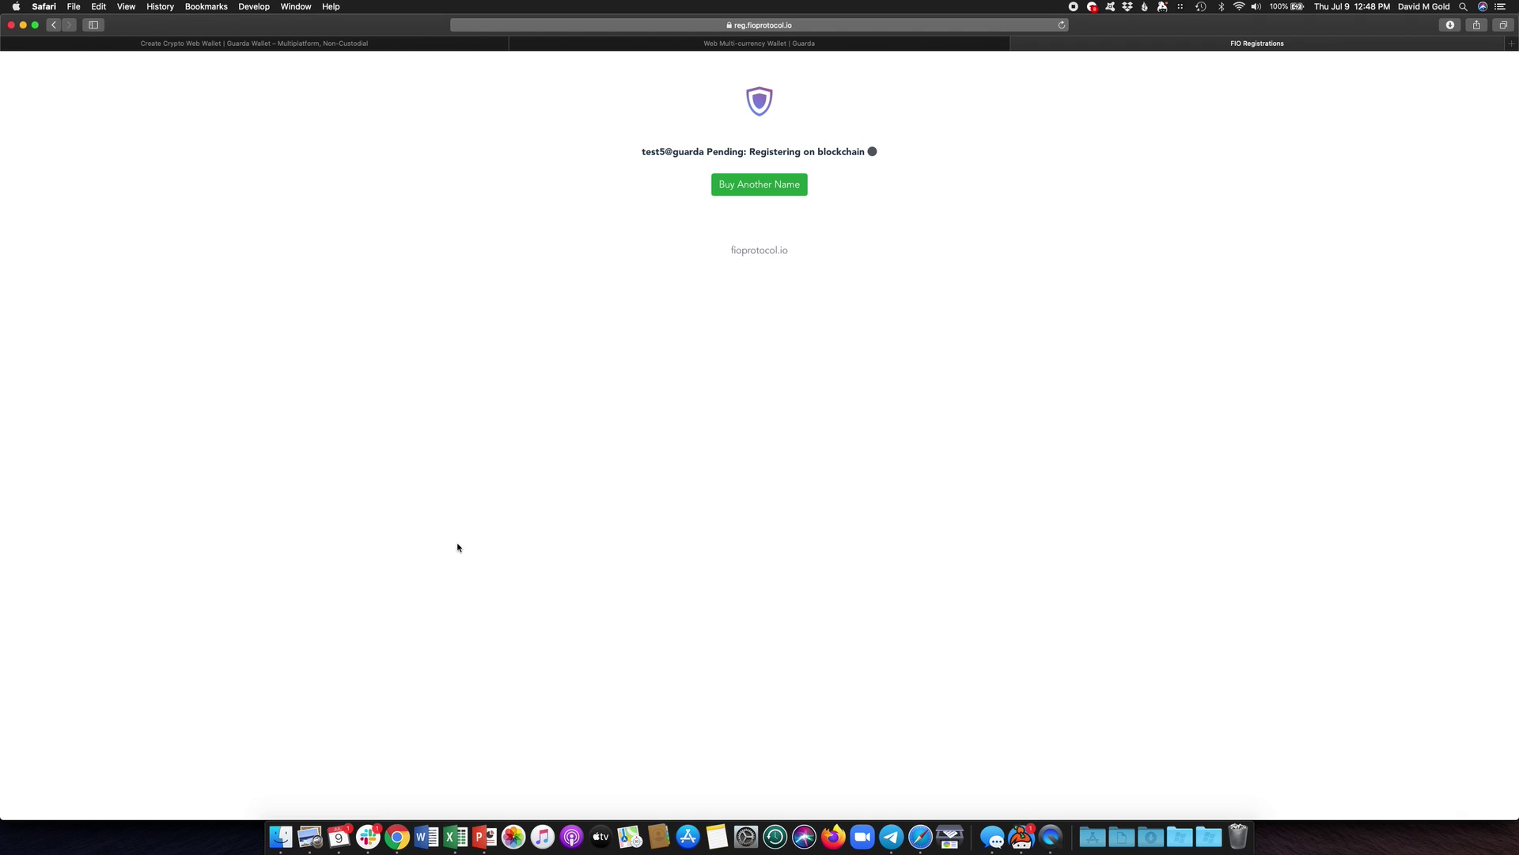
{"action": "left_click", "coordinate": [1051, 837]}
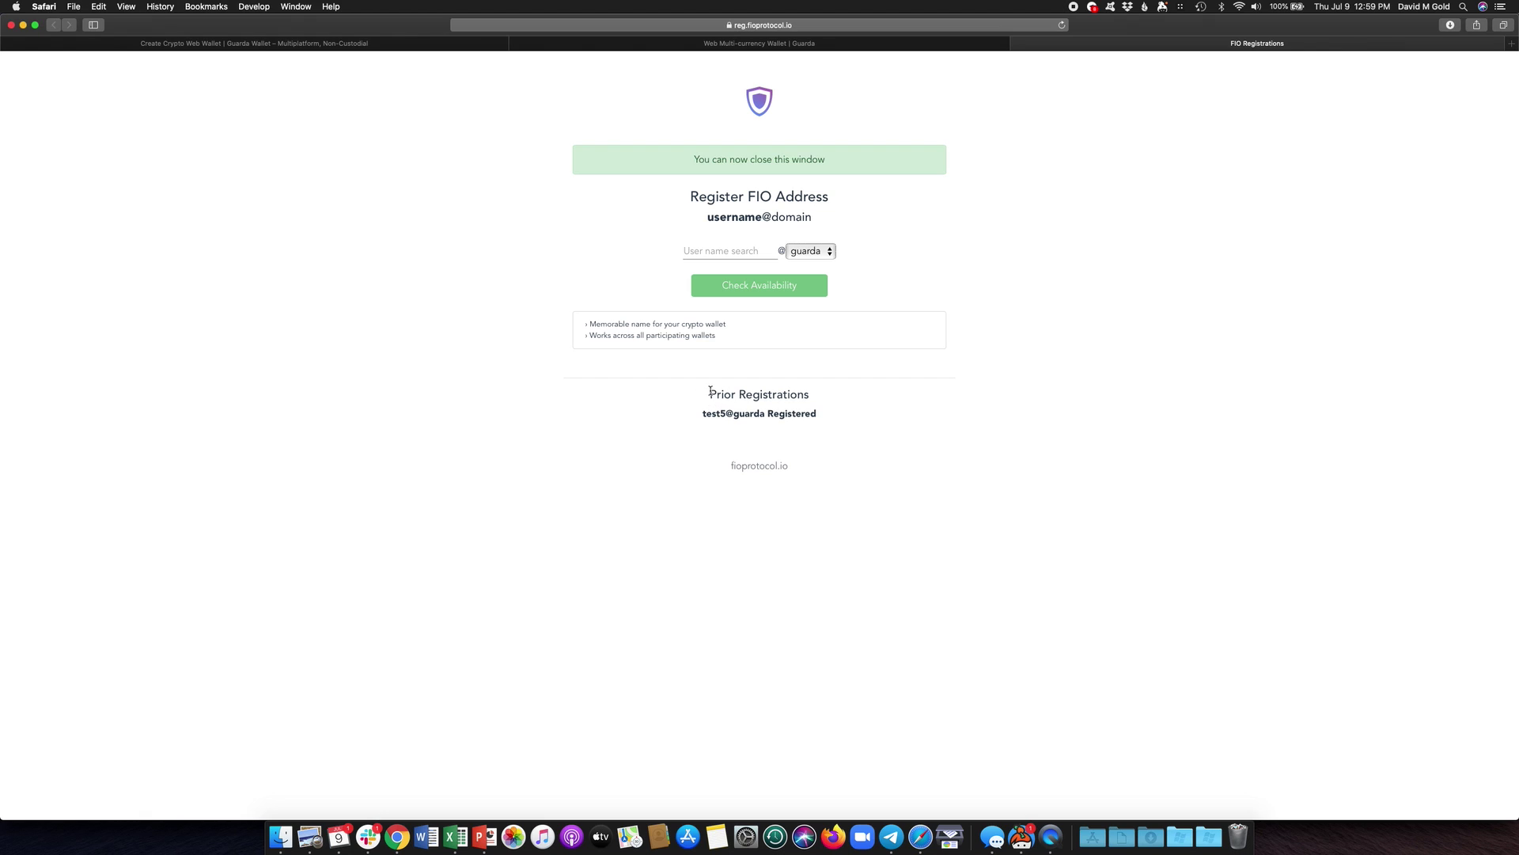
{"action": "left_click_drag", "start_coordinate": [710, 394], "coordinate": [834, 415]}
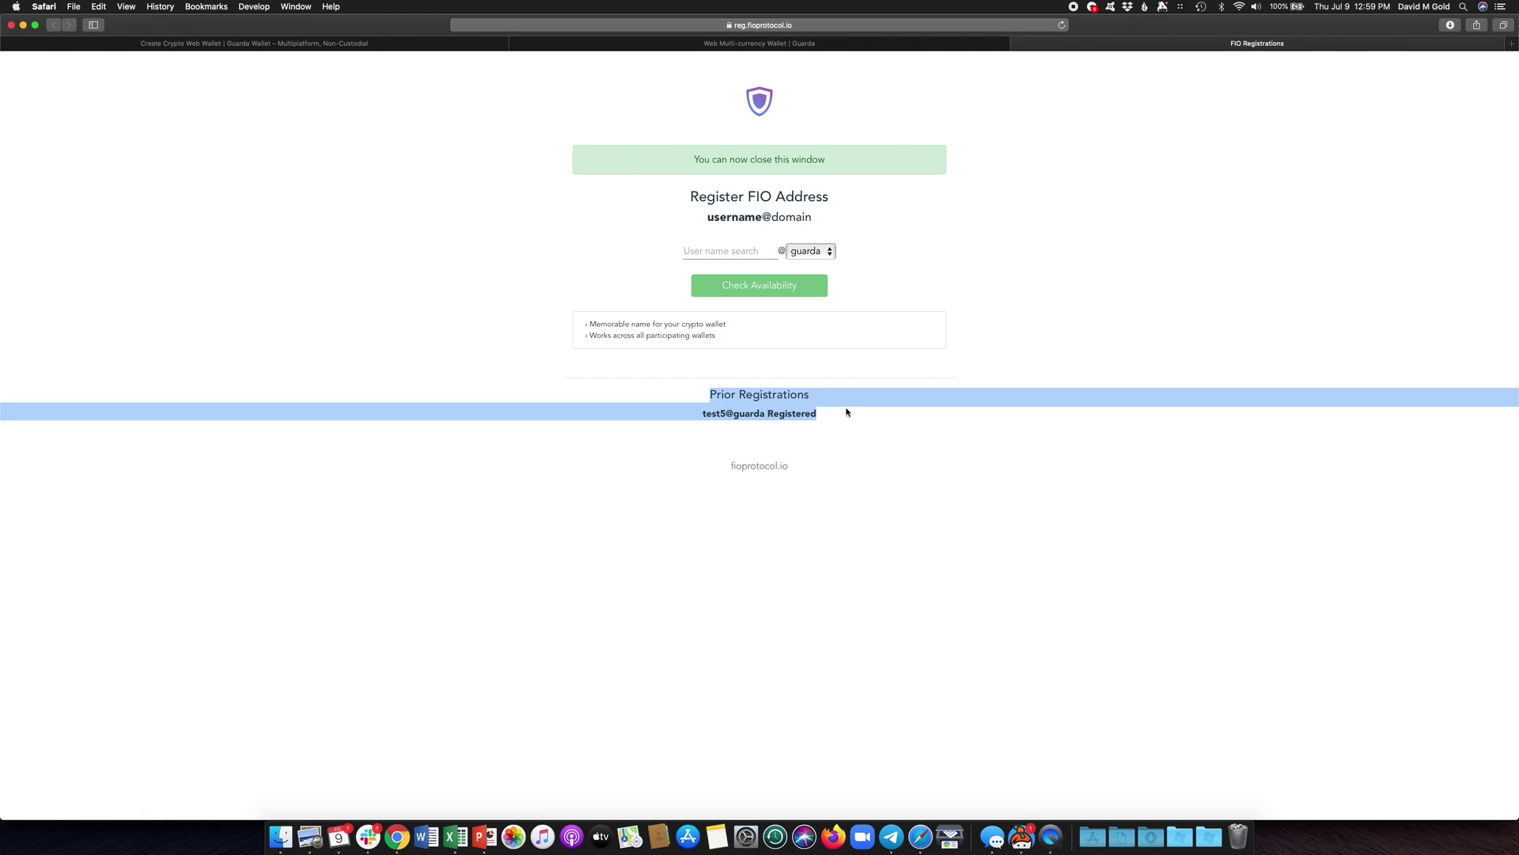
- Unlock the Guarda wallet with the saved password and open its FIO address details
{"action": "left_click", "coordinate": [916, 45]}
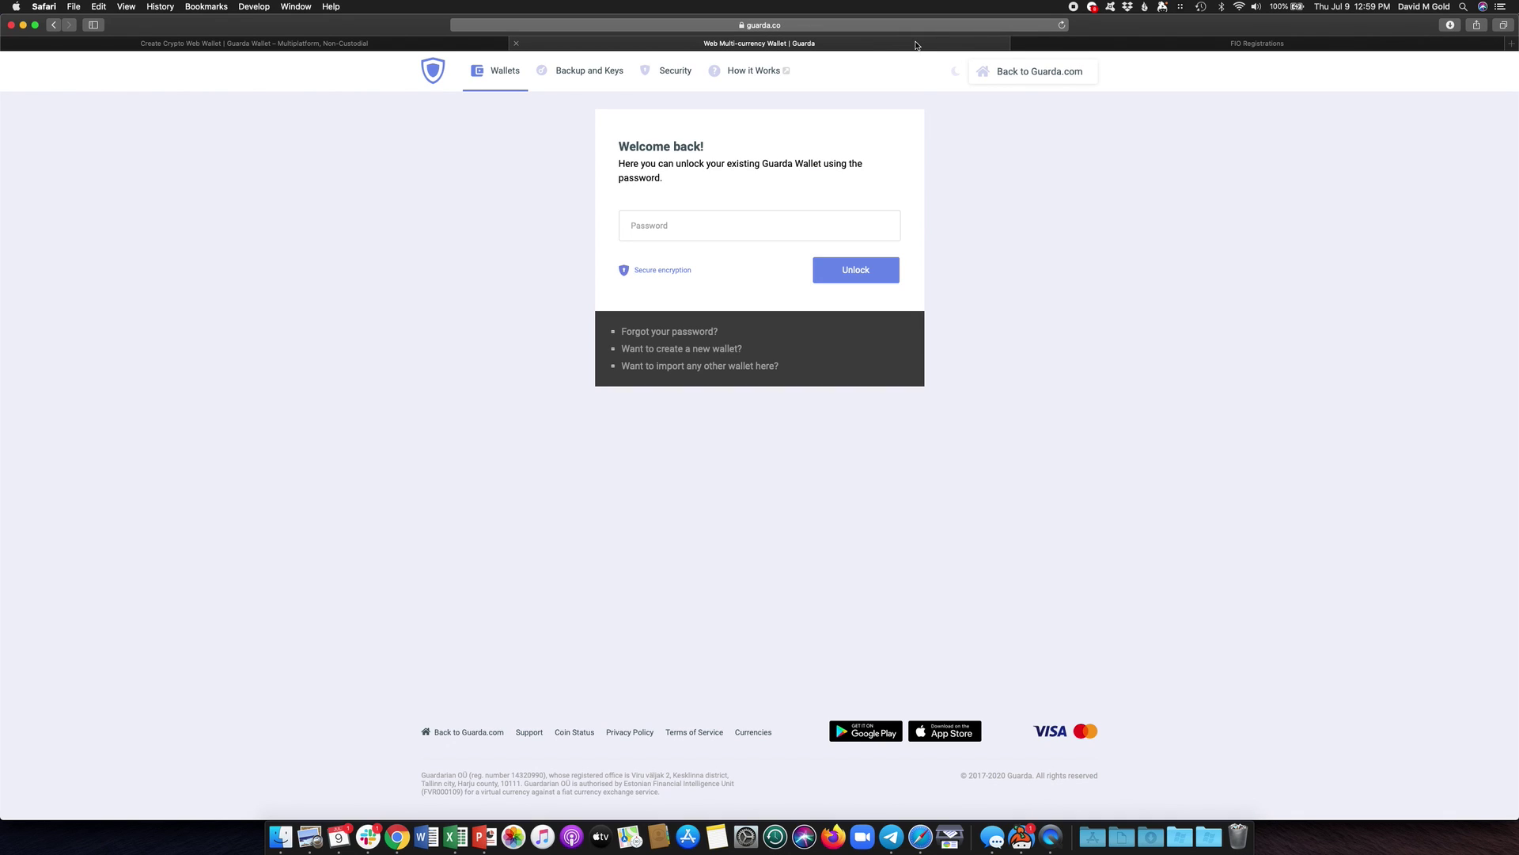
{"action": "left_click", "coordinate": [867, 223]}
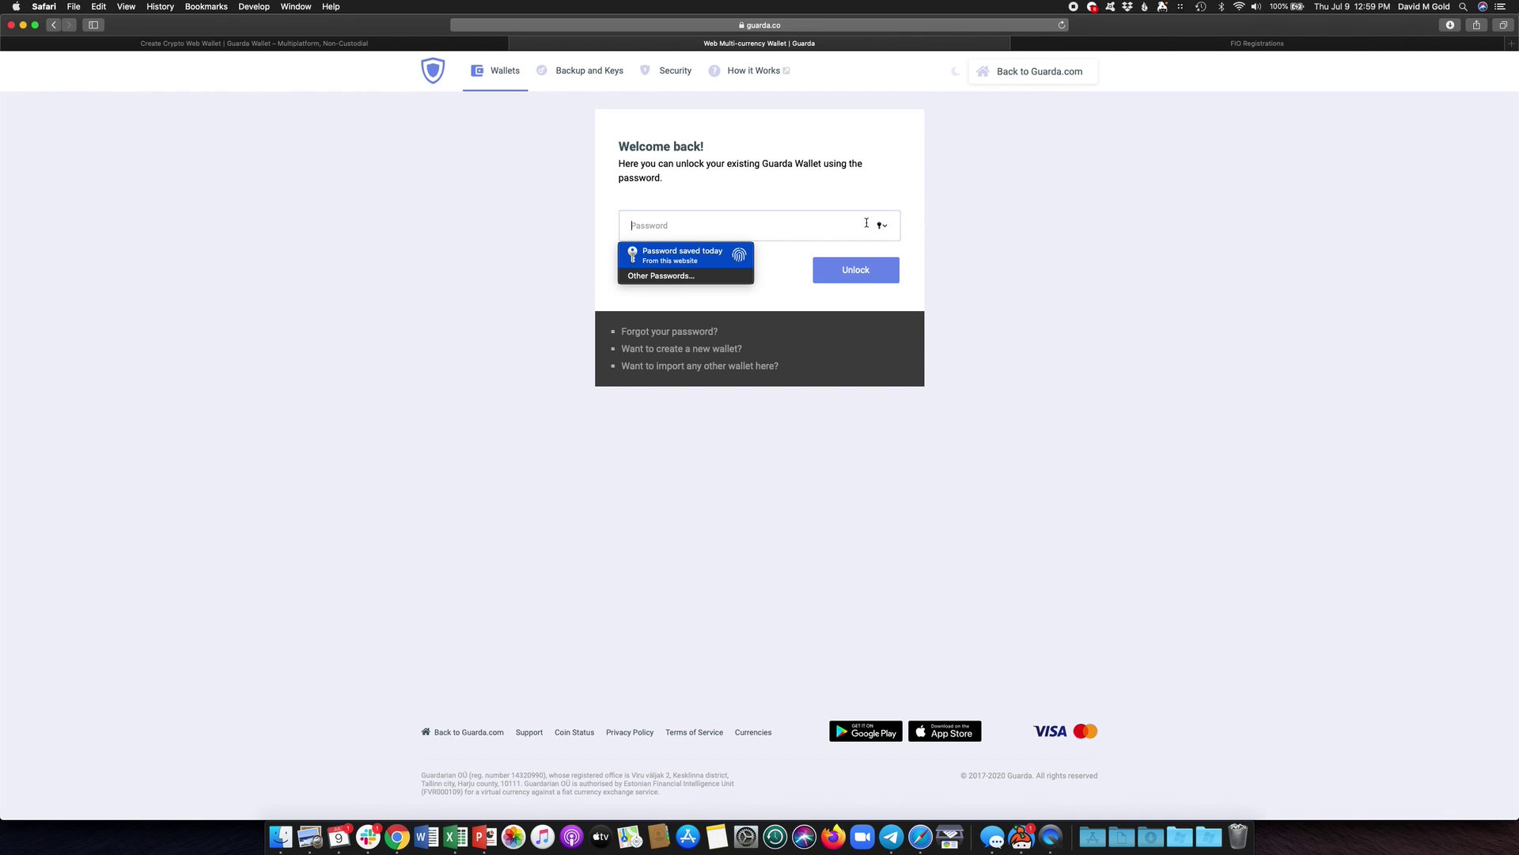
{"action": "key", "text": "Return"}
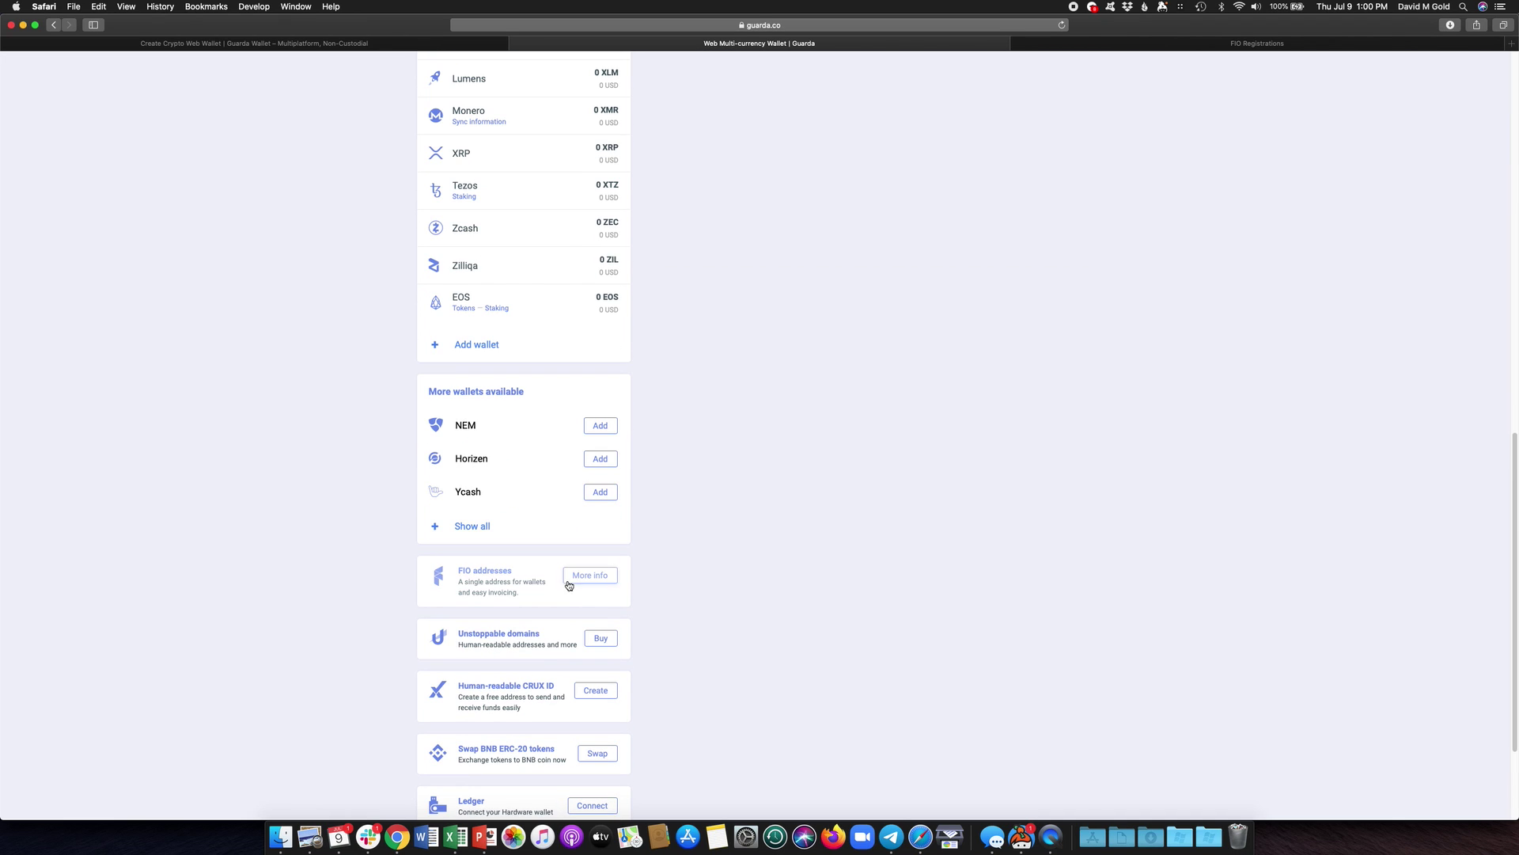
{"action": "left_click", "coordinate": [576, 576]}
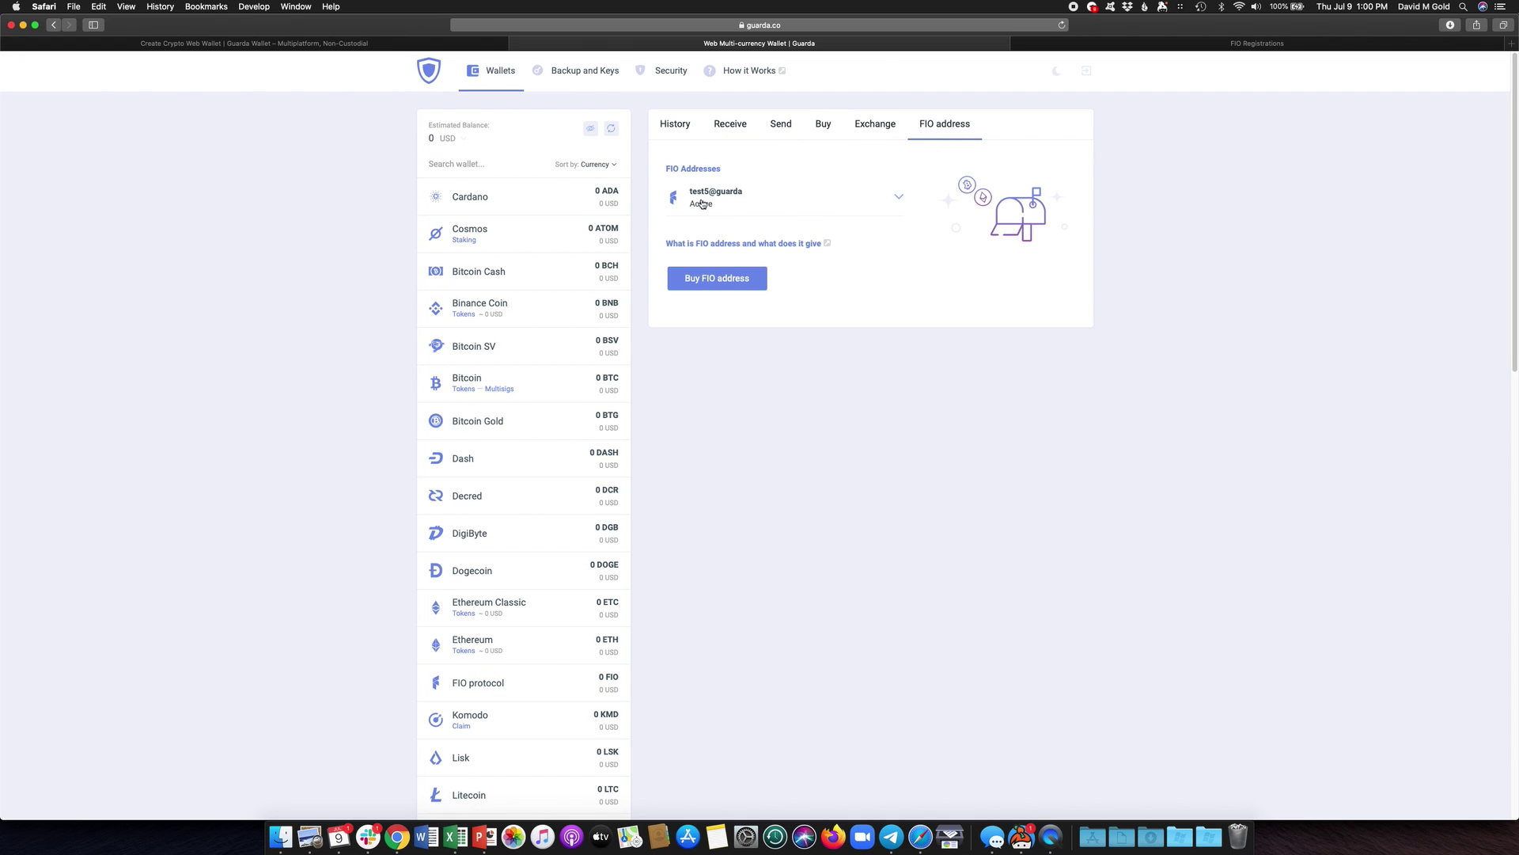
- Expand test5@guarda and open Manage linked addresses for it
{"action": "left_click", "coordinate": [899, 200]}
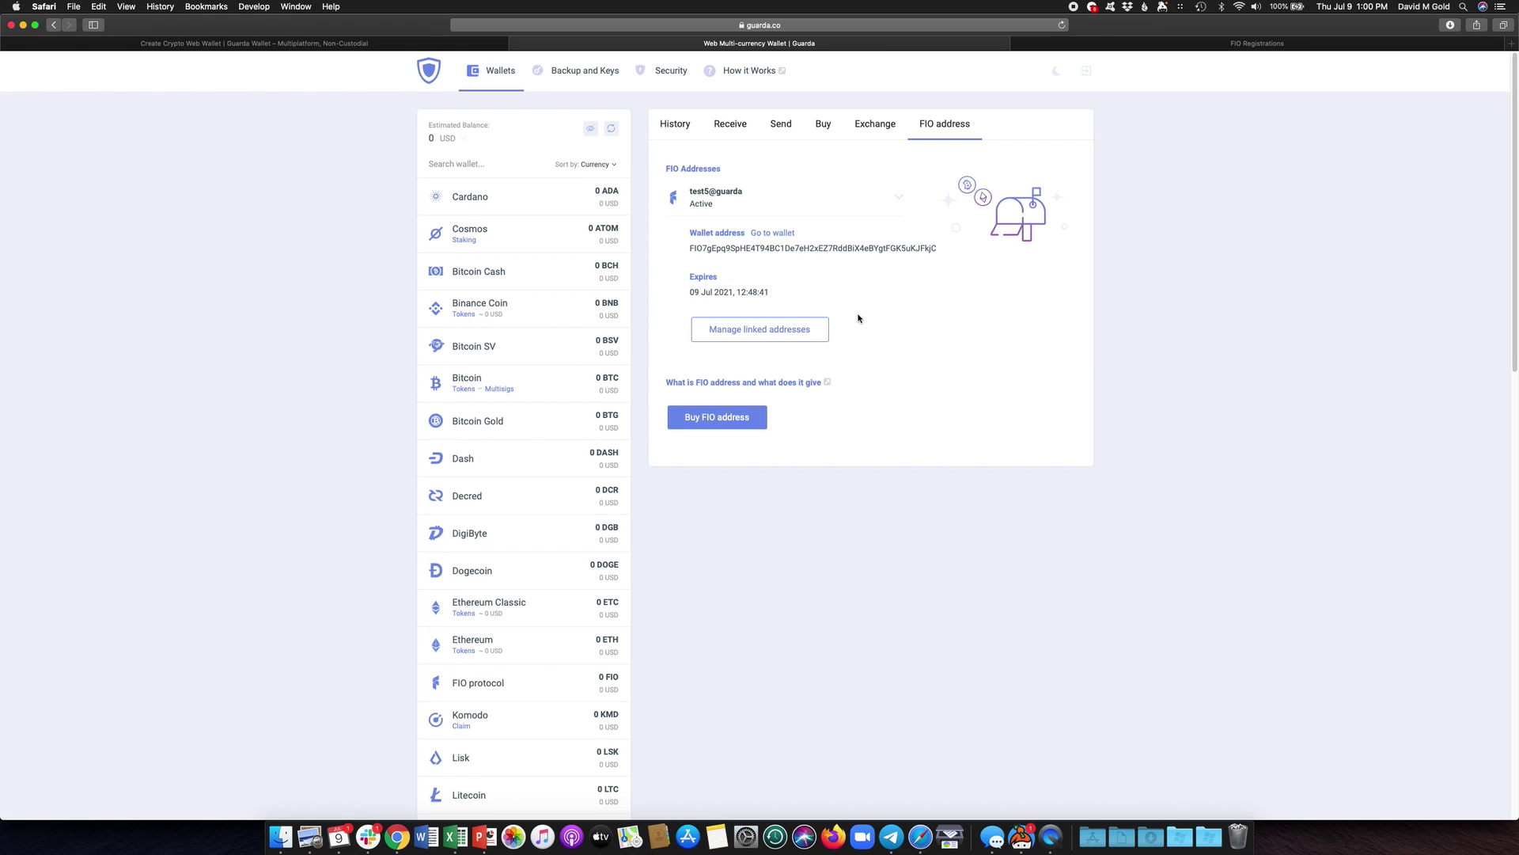
{"action": "left_click", "coordinate": [784, 335]}
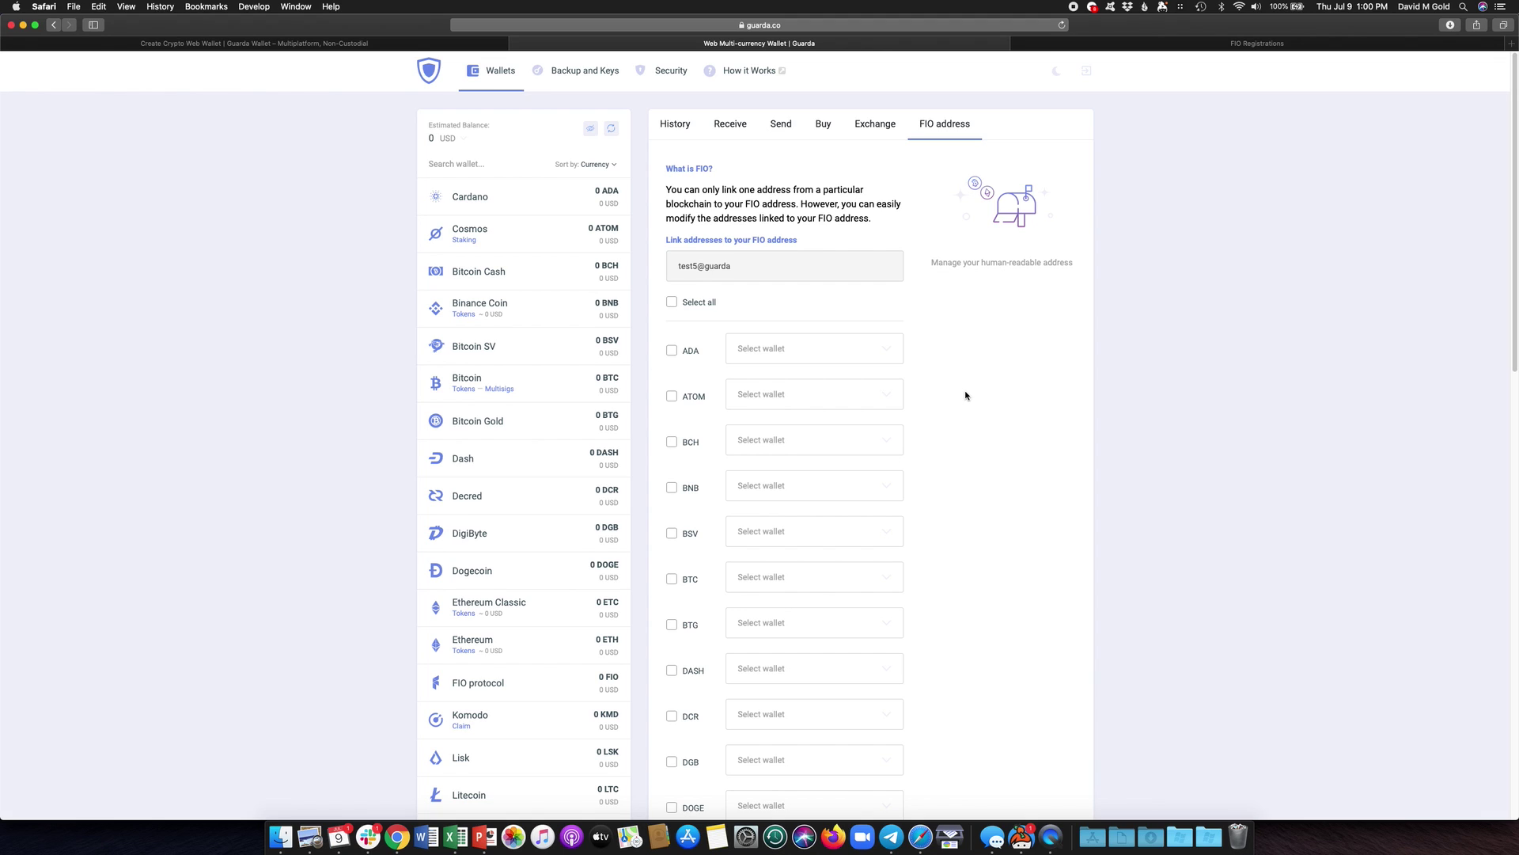
- Try Select all and individual BCH, ADA, BTC, DASH and ATOM wallet choices, then clear them
{"action": "left_click", "coordinate": [672, 301]}
{"action": "left_click", "coordinate": [673, 301]}
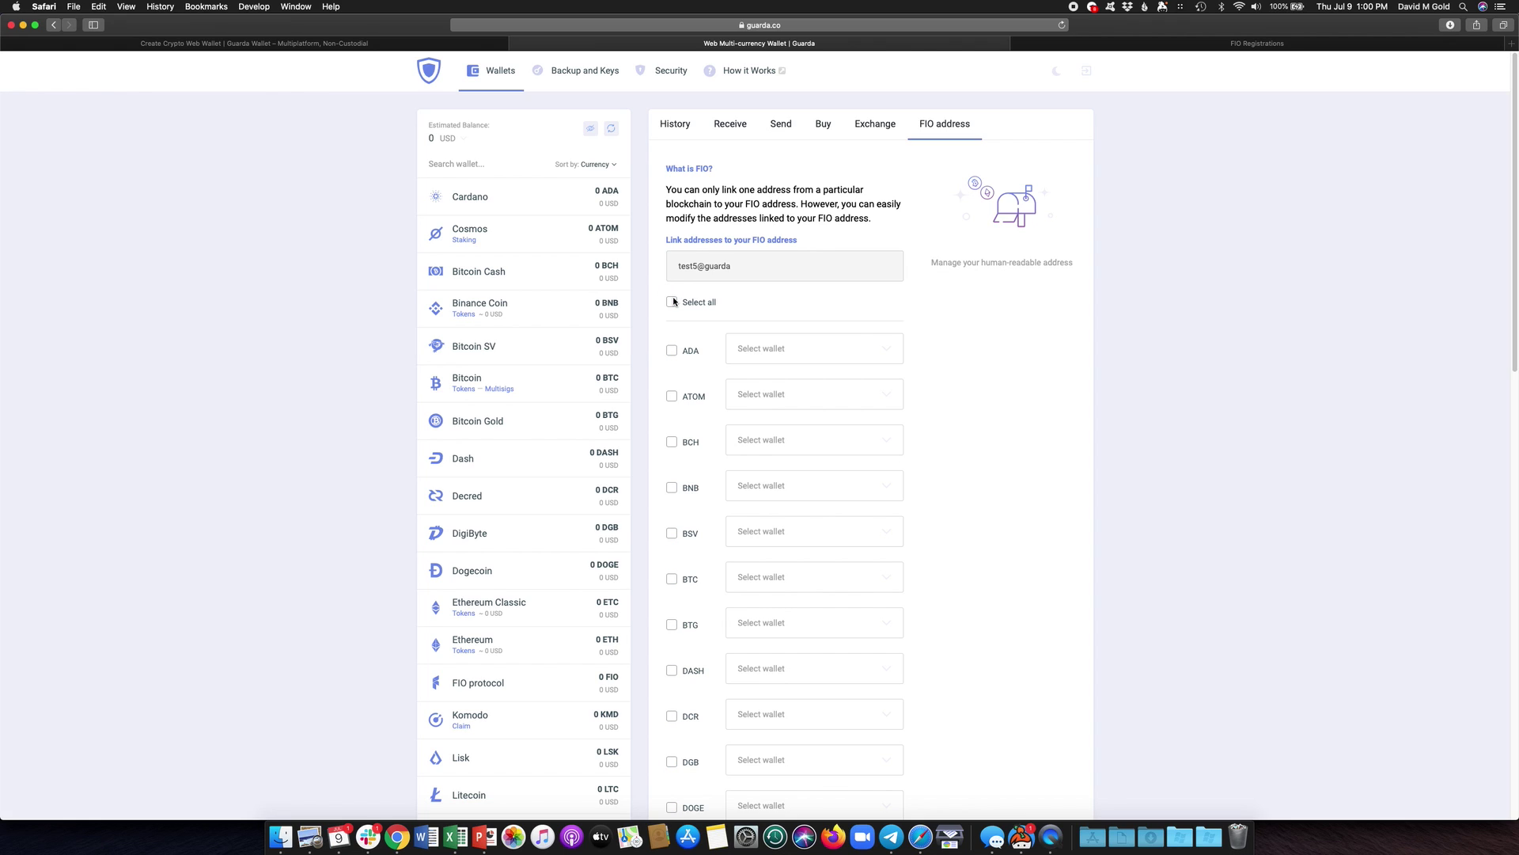
{"action": "left_click", "coordinate": [668, 443]}
{"action": "left_click", "coordinate": [674, 353]}
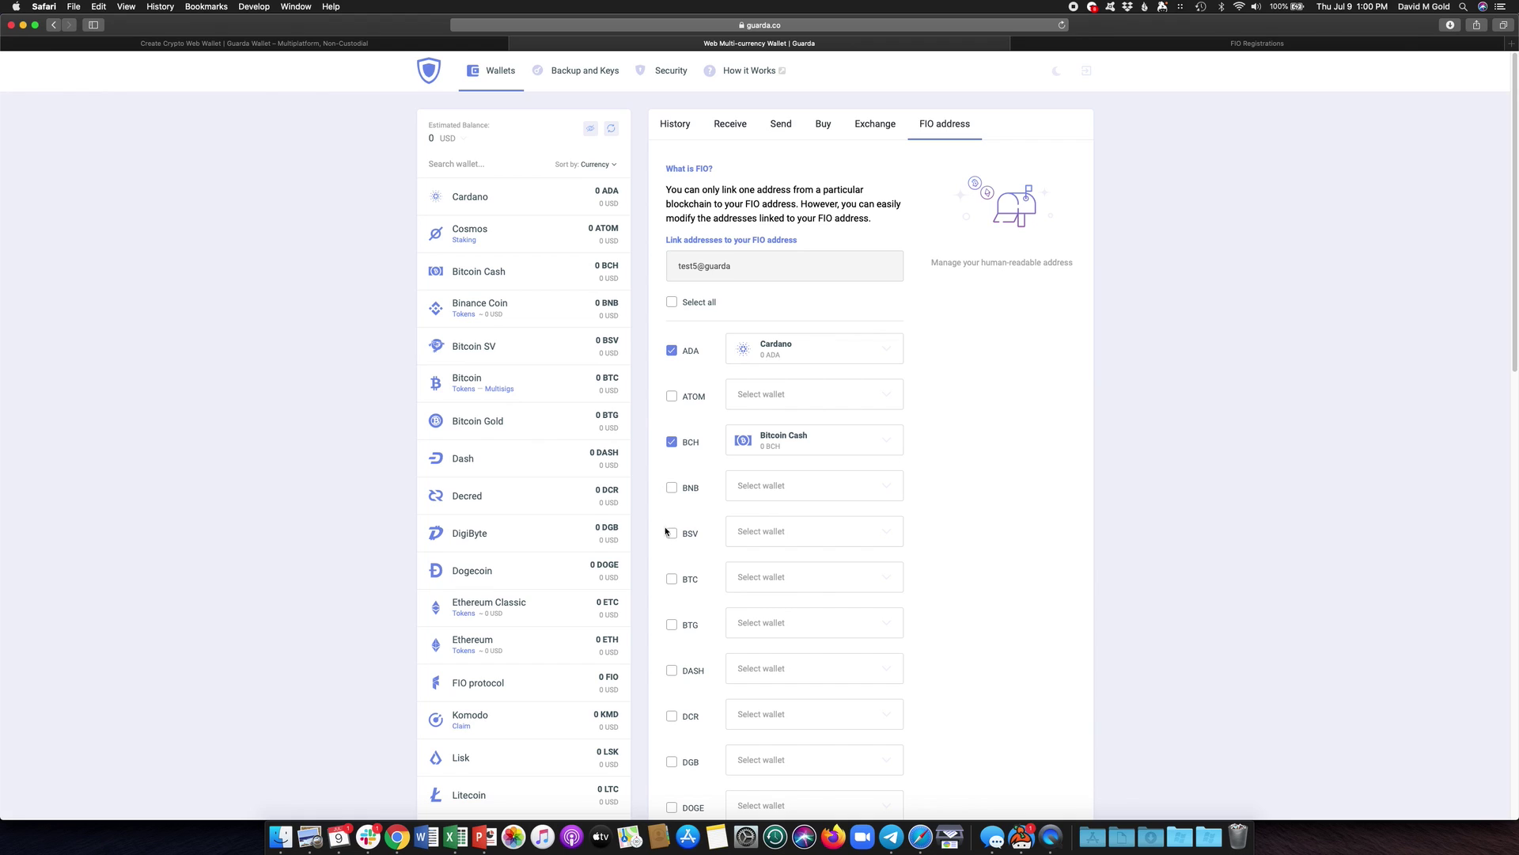
{"action": "left_click", "coordinate": [672, 579]}
{"action": "left_click", "coordinate": [672, 671]}
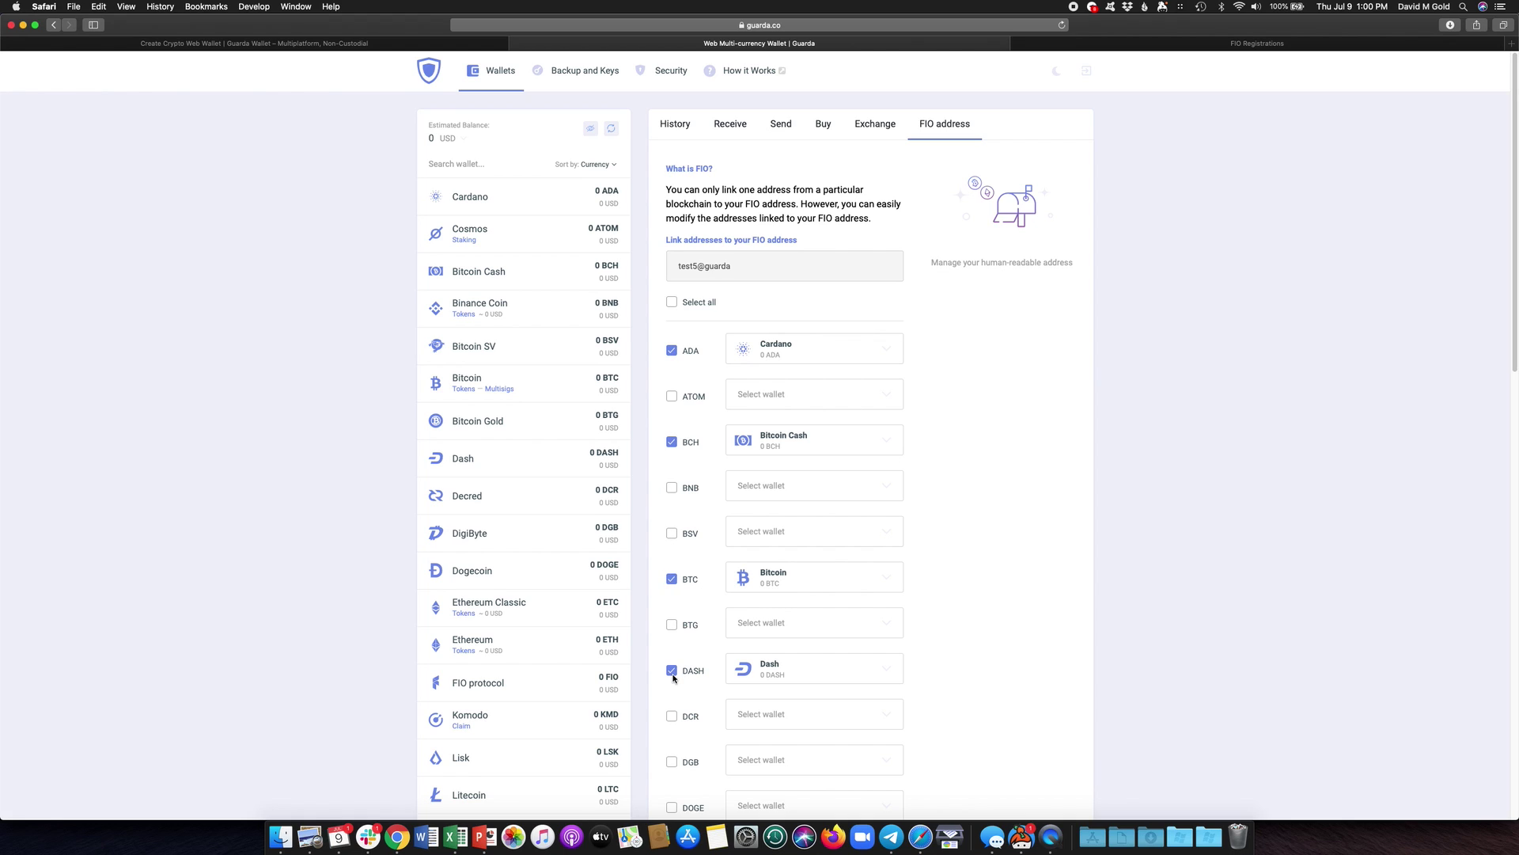
{"action": "left_click", "coordinate": [673, 301]}
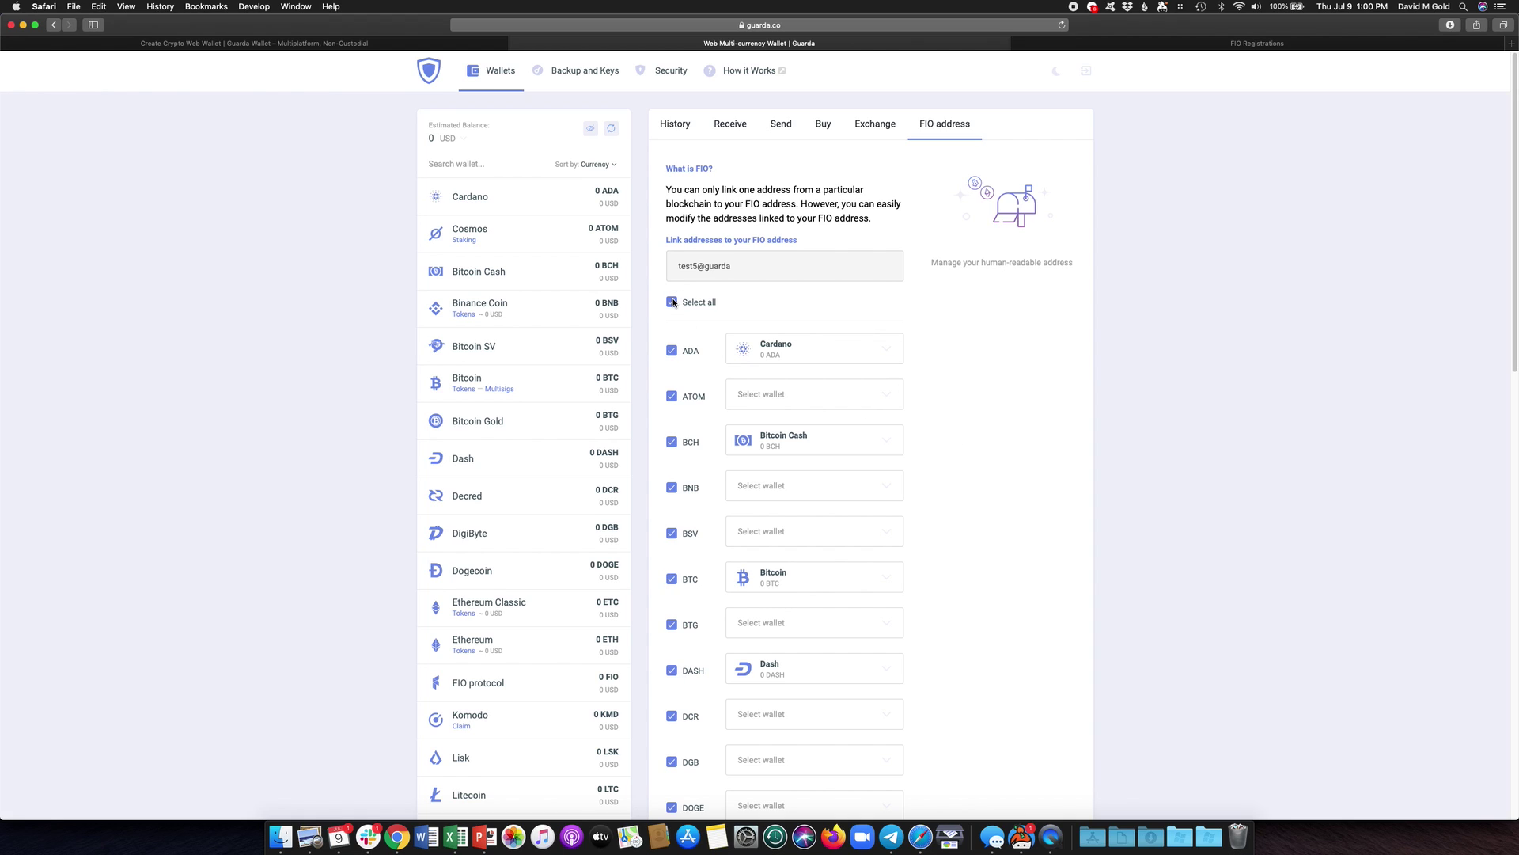
{"action": "left_click", "coordinate": [672, 395]}
{"action": "left_click", "coordinate": [672, 395]}
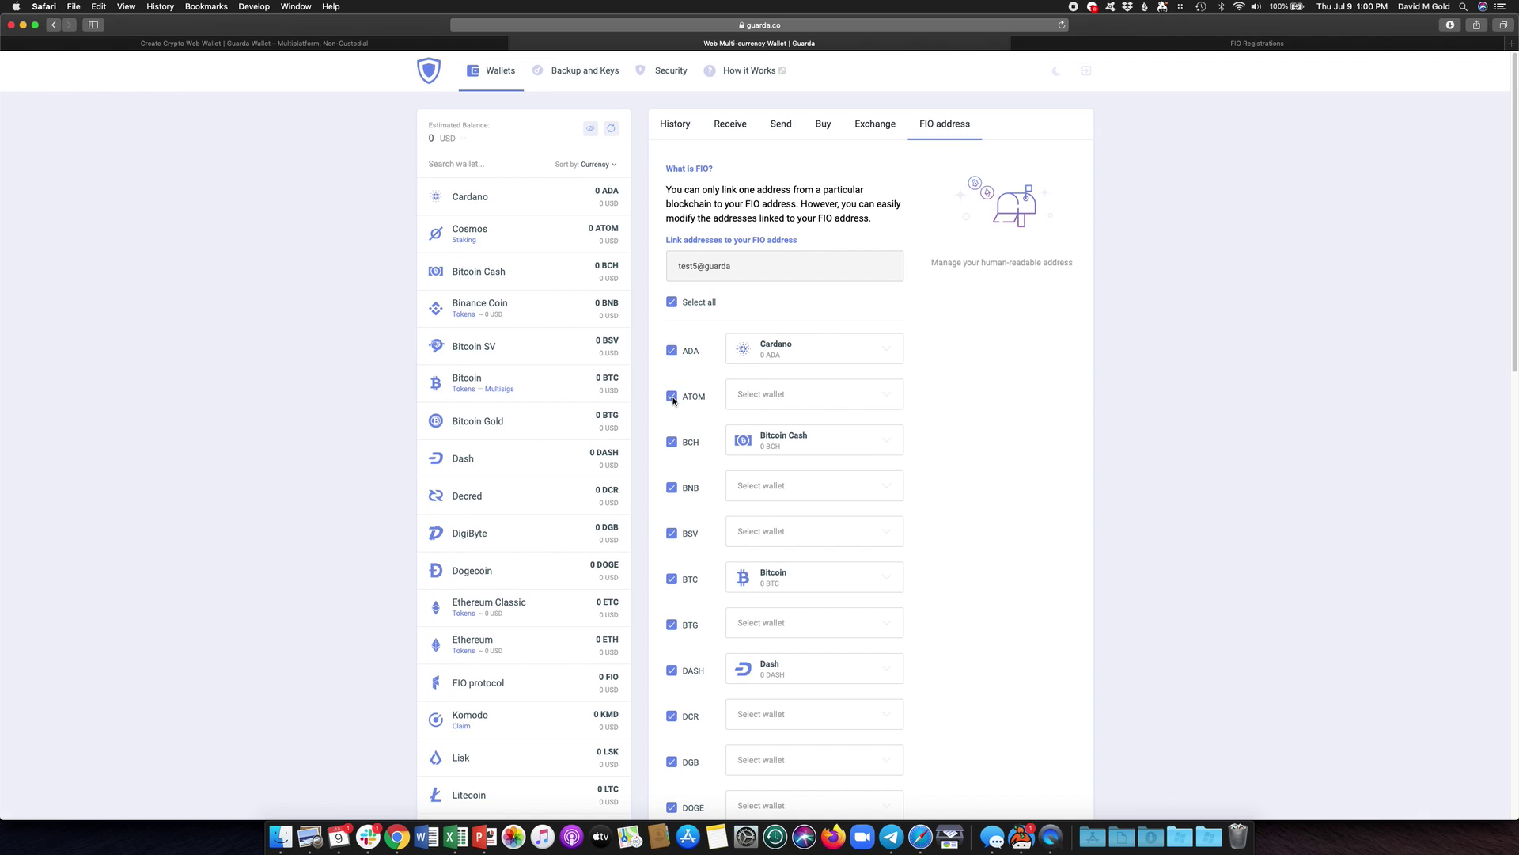
{"action": "left_click", "coordinate": [671, 303]}
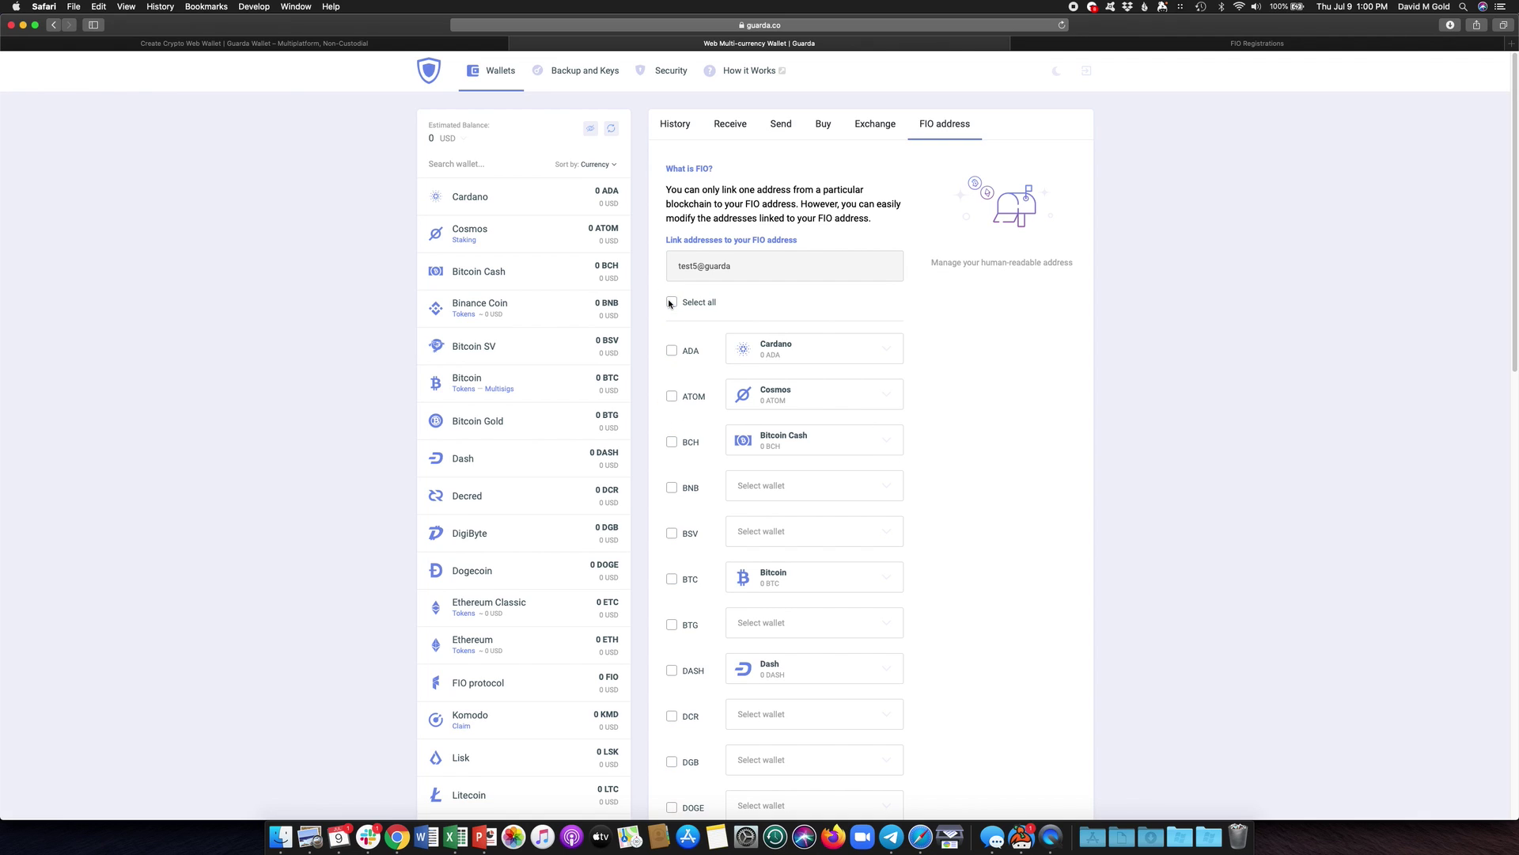
- Tick ADA, ATOM, BCH, BTC and DASH for linking and scroll down to the fee
{"action": "left_click", "coordinate": [672, 350]}
{"action": "left_click", "coordinate": [672, 395]}
{"action": "left_click", "coordinate": [672, 441]}
{"action": "left_click", "coordinate": [672, 579]}
{"action": "left_click", "coordinate": [672, 670]}
{"action": "scroll", "coordinate": [943, 644], "scroll_direction": "down", "scroll_amount": 12}
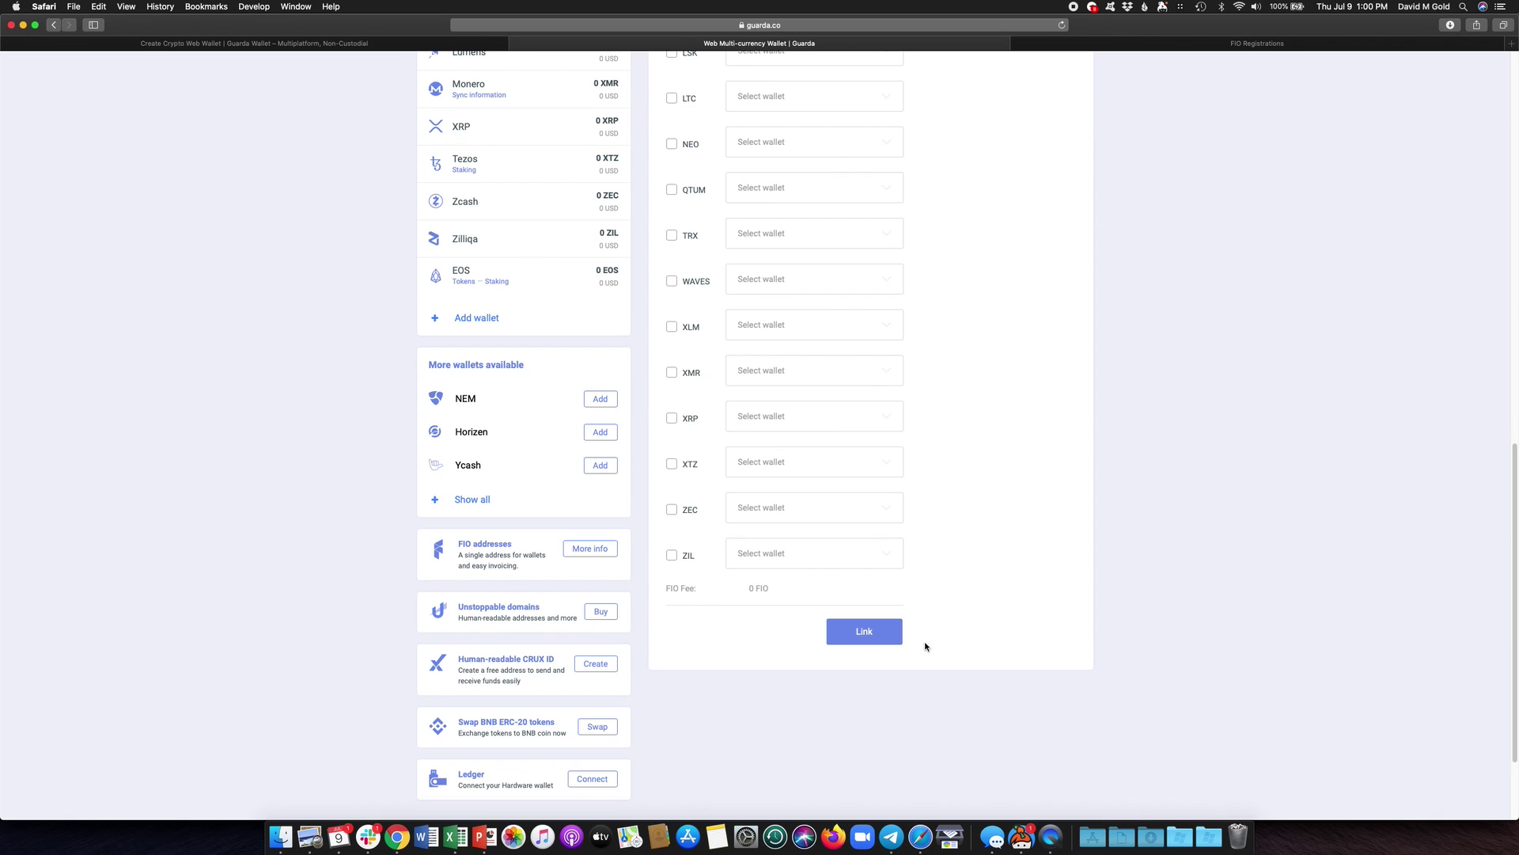
- Link the ticked coin wallets to test5@guarda and wait for the update confirmation
{"action": "left_click", "coordinate": [862, 634]}
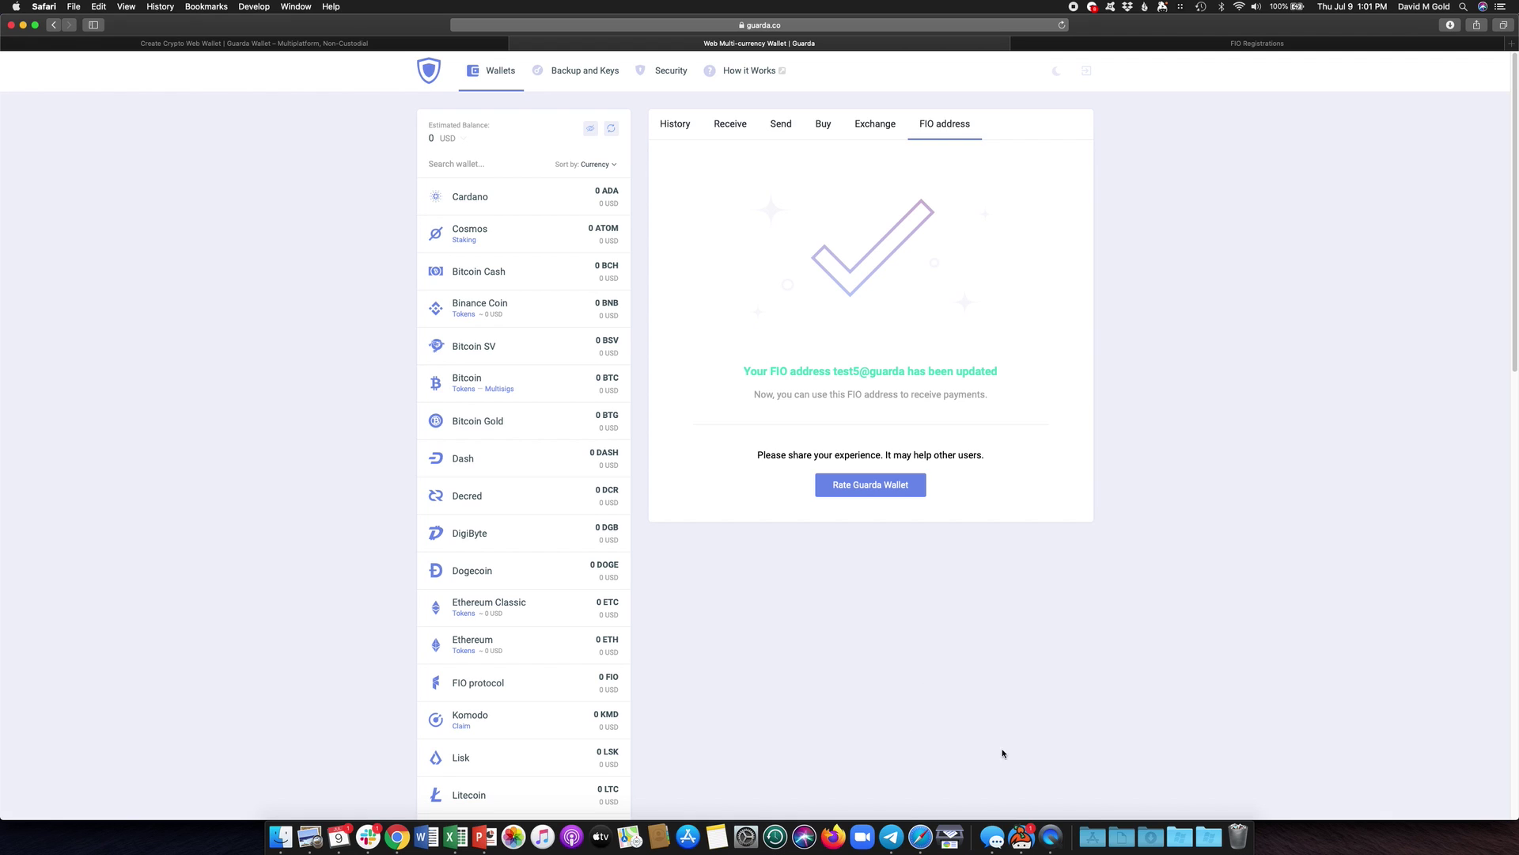
- Bring QuickTime Player to the front and show its QuickTime Player menu
{"action": "left_click", "coordinate": [1050, 843]}
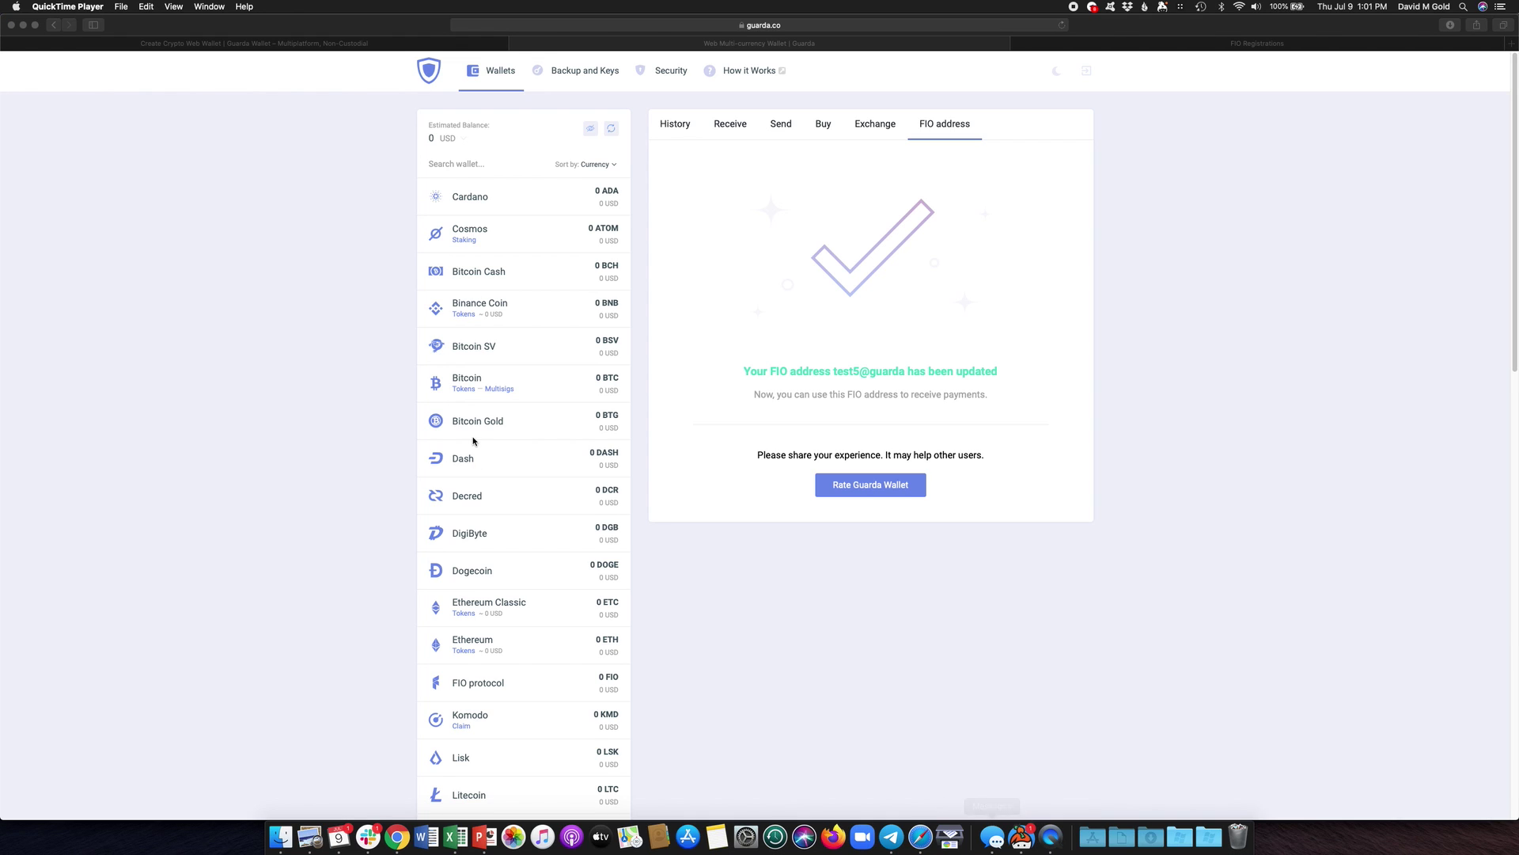
{"action": "left_click", "coordinate": [89, 6]}
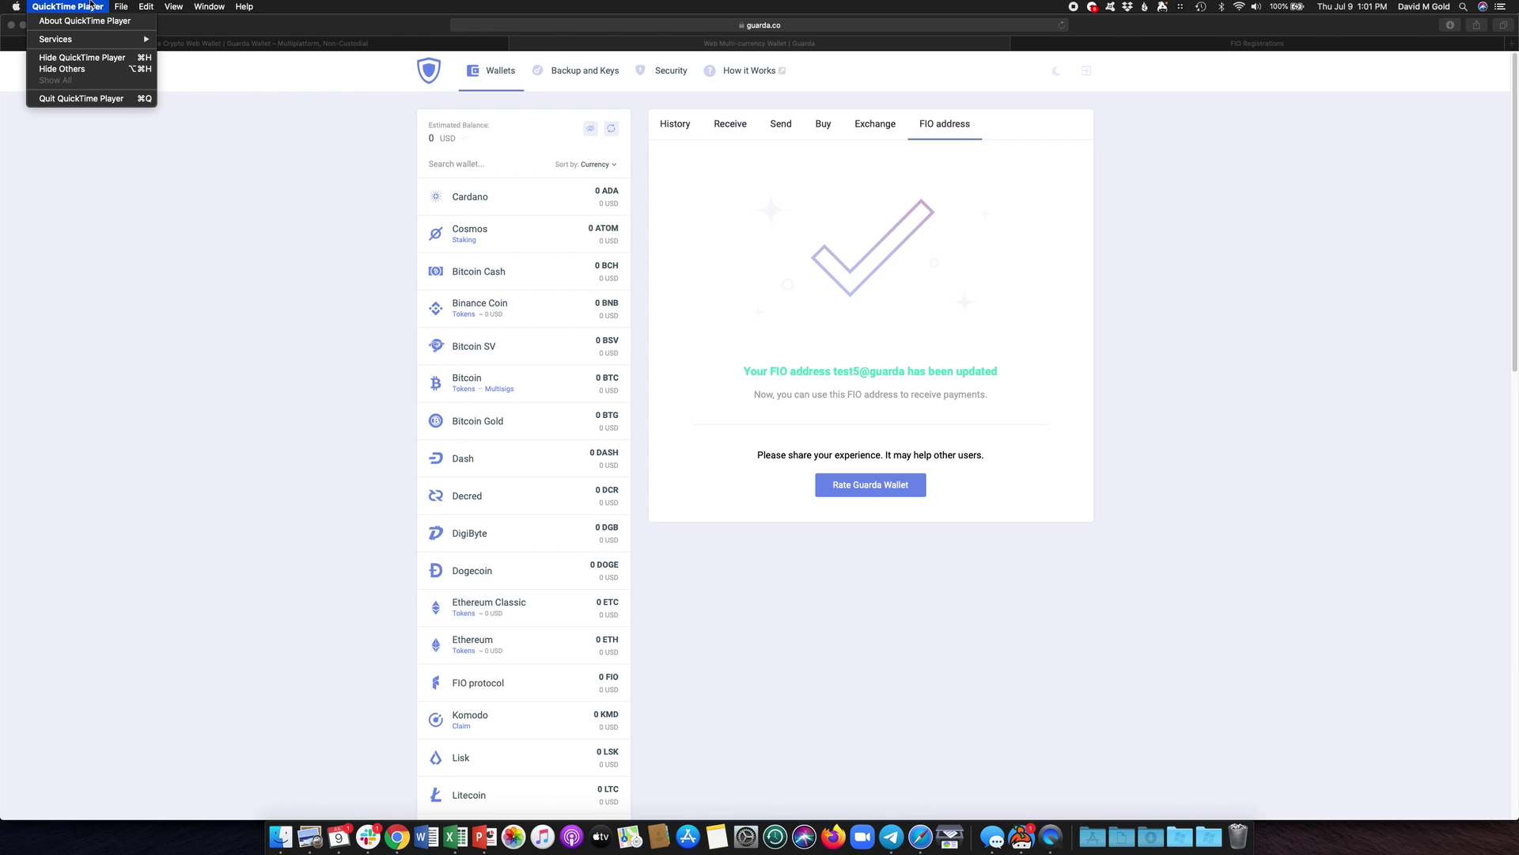